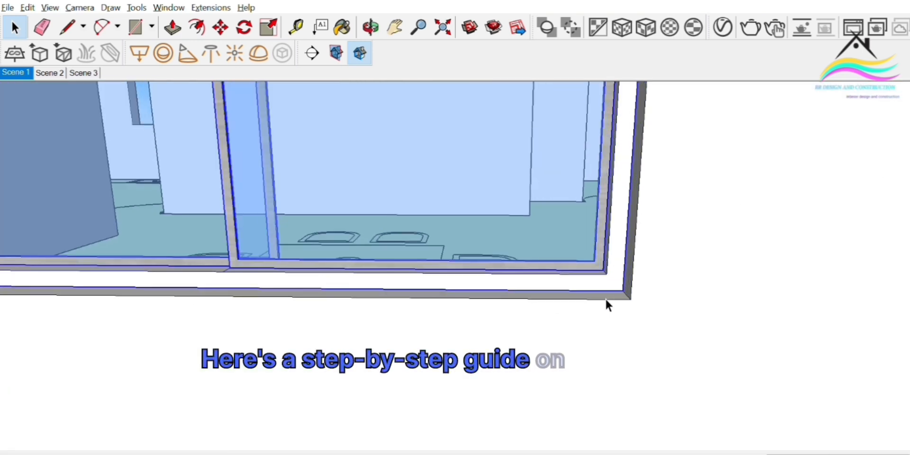
Move the selected sliding window by its lower corner so it seats against the lower corner of the wall opening
{"action": "scroll", "coordinate": [606, 300], "scroll_direction": "up", "scroll_amount": 2}
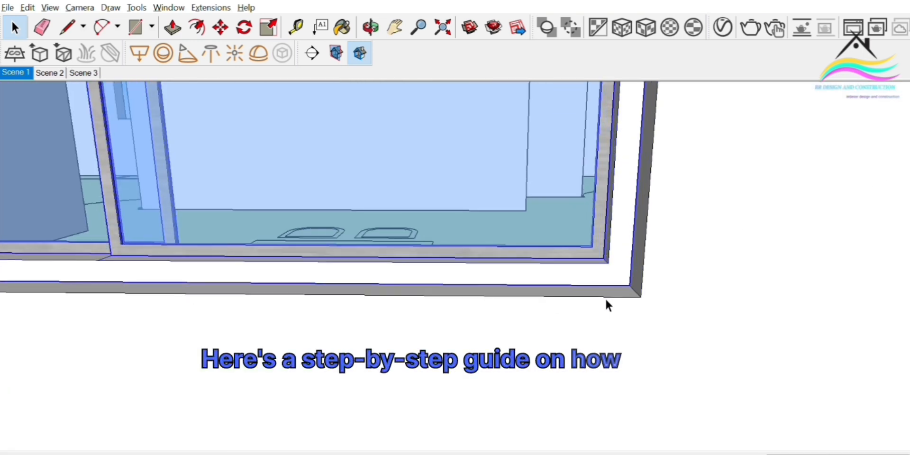
{"action": "key", "text": "m"}
{"action": "scroll", "coordinate": [626, 291], "scroll_direction": "up", "scroll_amount": 3}
{"action": "left_click", "coordinate": [642, 278]}
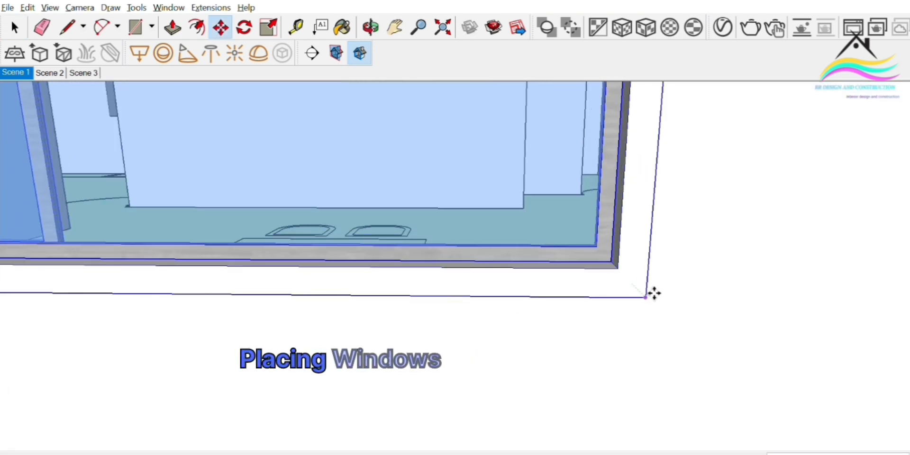
{"action": "left_click", "coordinate": [658, 289]}
Copy the sliding window into the neighbouring opening on the same wall, aligning it to the opening's lower corner
{"action": "scroll", "coordinate": [592, 283], "scroll_direction": "down", "scroll_amount": 6}
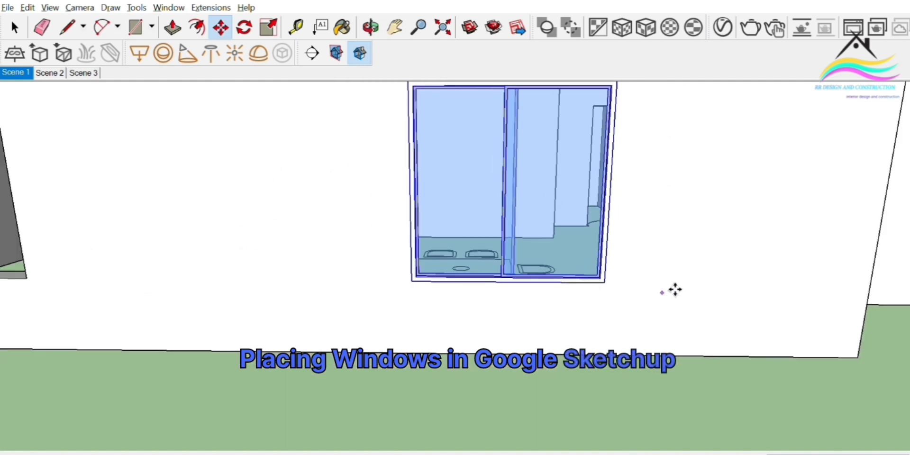
{"action": "middle_click_drag", "start_coordinate": [674, 289], "coordinate": [469, 309]}
{"action": "scroll", "coordinate": [469, 308], "scroll_direction": "up", "scroll_amount": 1}
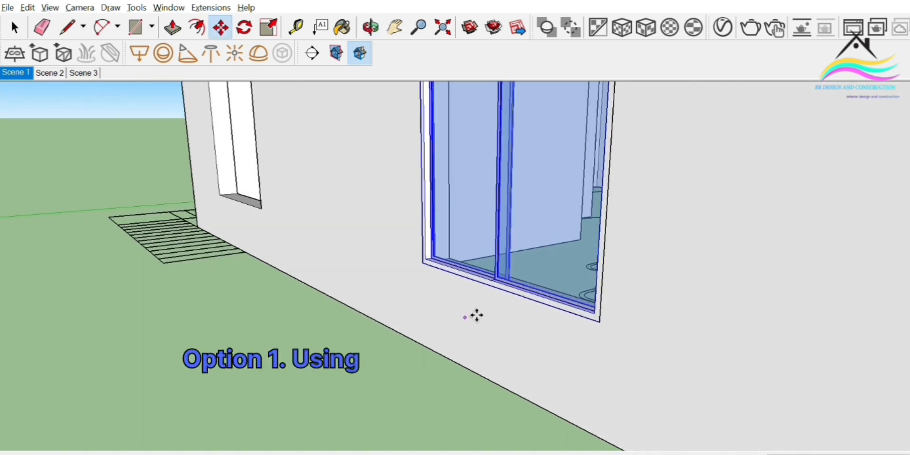
{"action": "left_click", "coordinate": [610, 319]}
{"action": "scroll", "coordinate": [788, 365], "scroll_direction": "down", "scroll_amount": 3}
{"action": "scroll", "coordinate": [397, 233], "scroll_direction": "up", "scroll_amount": 3}
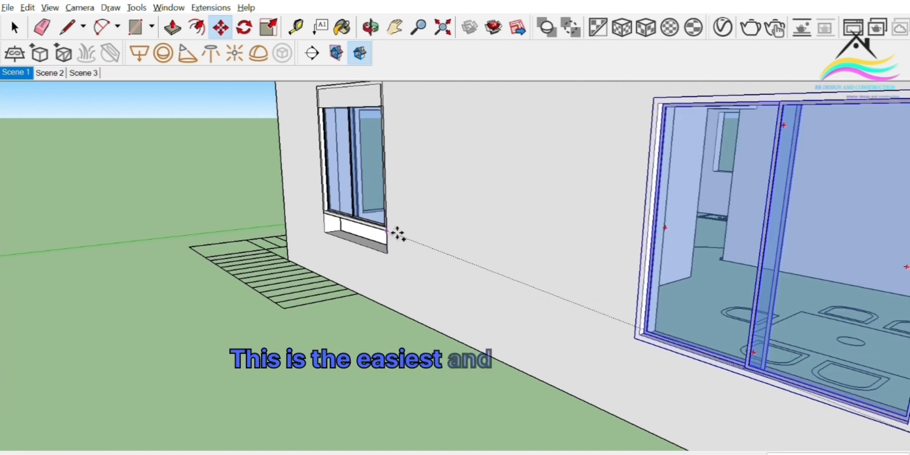
{"action": "left_click", "coordinate": [396, 247]}
Copy the window into the opening on the projecting wall section beside the entrance steps, matching the lower corners
{"action": "scroll", "coordinate": [242, 262], "scroll_direction": "down", "scroll_amount": 5}
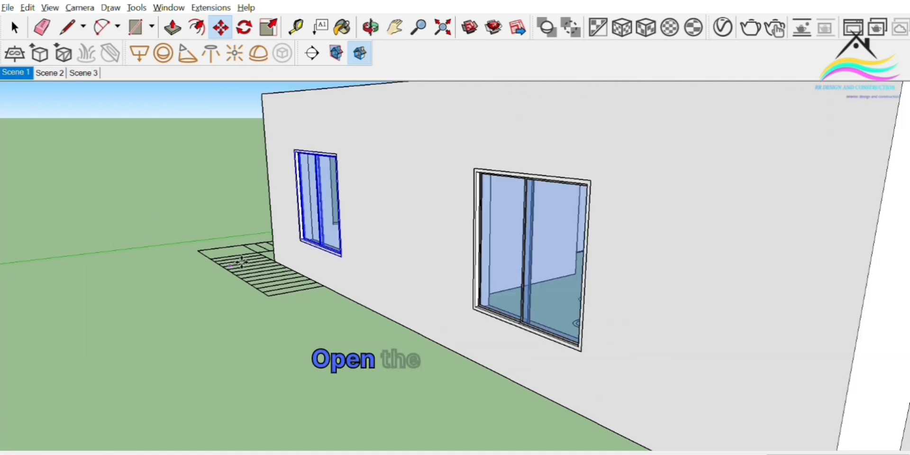
{"action": "middle_click_drag", "start_coordinate": [244, 263], "coordinate": [406, 351]}
{"action": "key", "text": "m"}
{"action": "scroll", "coordinate": [408, 325], "scroll_direction": "up", "scroll_amount": 8}
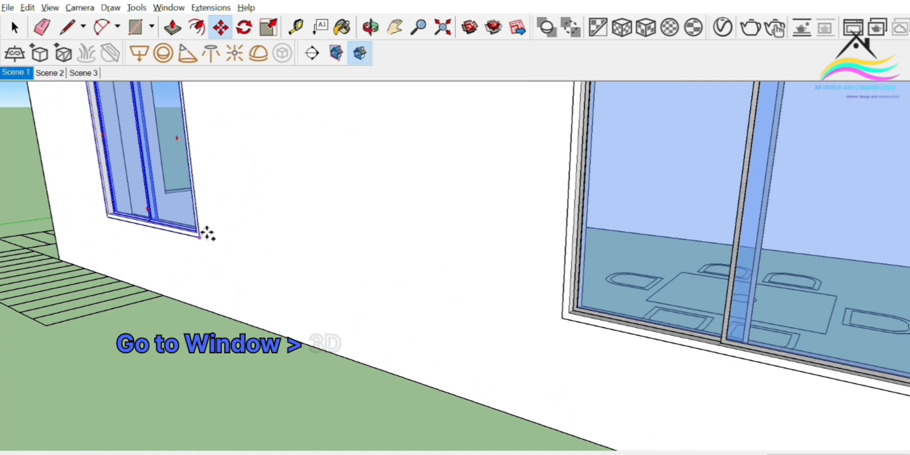
{"action": "left_click", "coordinate": [200, 237]}
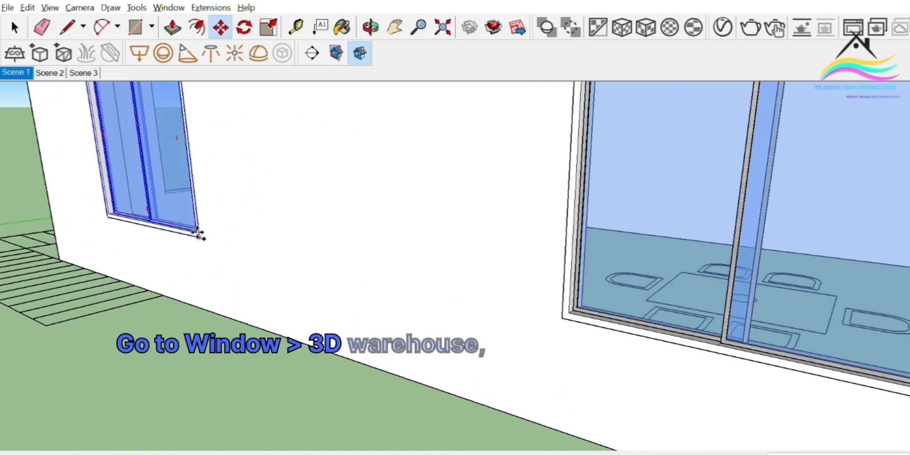
{"action": "scroll", "coordinate": [123, 226], "scroll_direction": "down", "scroll_amount": 7}
{"action": "scroll", "coordinate": [612, 322], "scroll_direction": "up", "scroll_amount": 2}
{"action": "scroll", "coordinate": [540, 295], "scroll_direction": "up", "scroll_amount": 3}
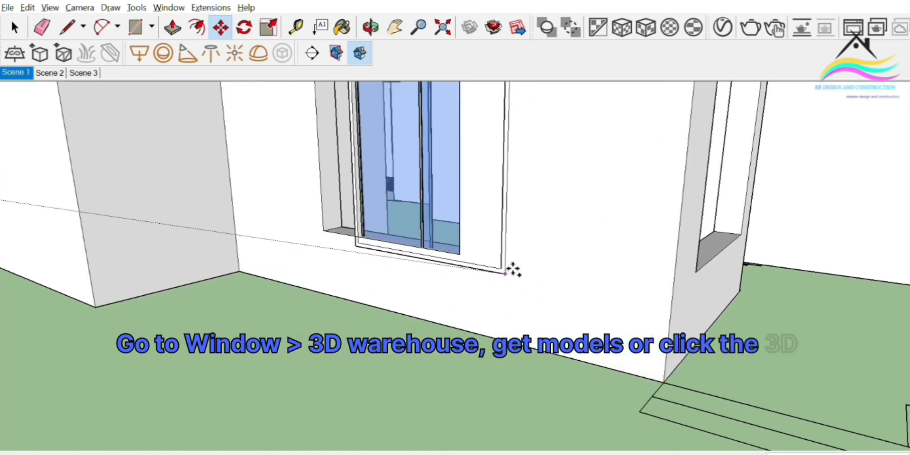
{"action": "left_click", "coordinate": [473, 249]}
Copy the window from the projecting wall to a spot in front of the large opening around the corner
{"action": "scroll", "coordinate": [605, 327], "scroll_direction": "down", "scroll_amount": 1}
{"action": "scroll", "coordinate": [480, 321], "scroll_direction": "down", "scroll_amount": 8}
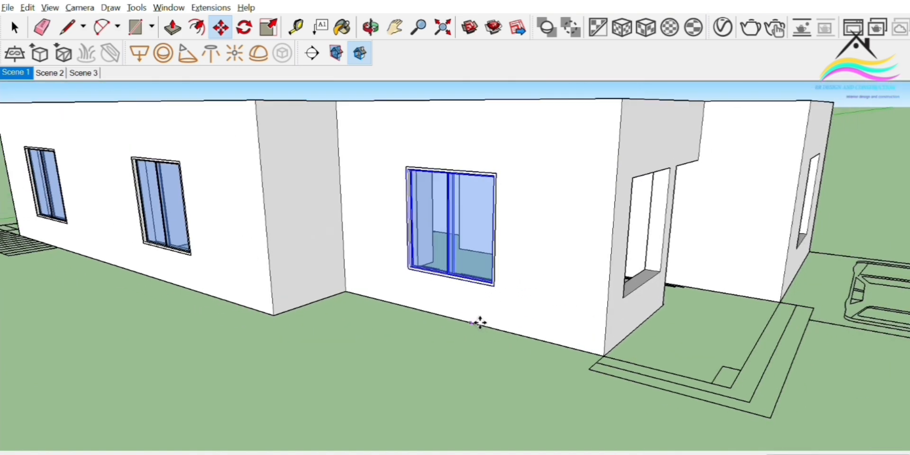
{"action": "scroll", "coordinate": [396, 300], "scroll_direction": "up", "scroll_amount": 2}
{"action": "scroll", "coordinate": [338, 302], "scroll_direction": "up", "scroll_amount": 5}
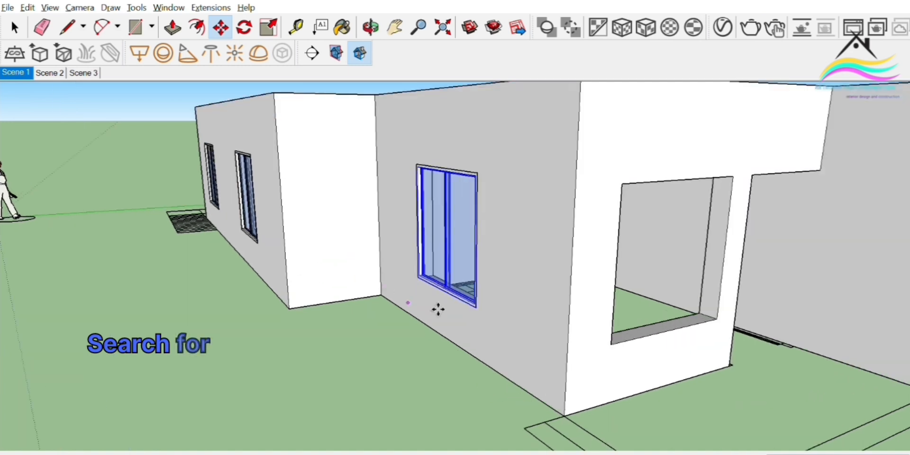
{"action": "scroll", "coordinate": [311, 285], "scroll_direction": "down", "scroll_amount": 5}
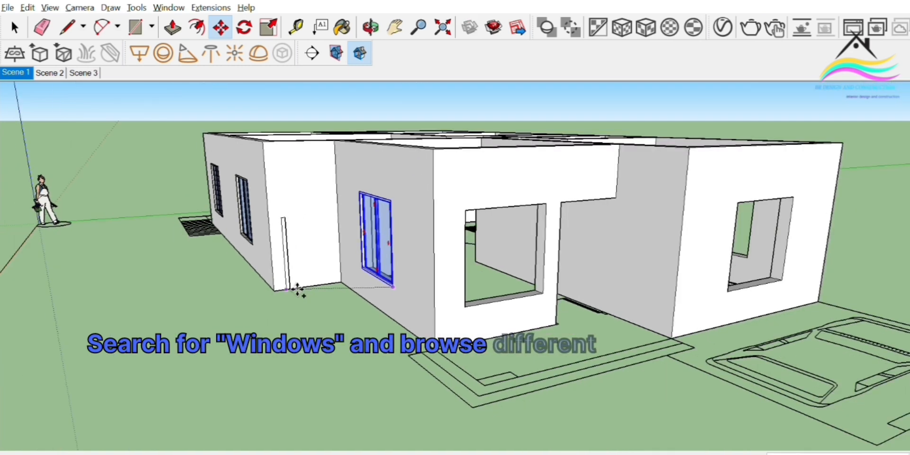
{"action": "scroll", "coordinate": [528, 316], "scroll_direction": "up", "scroll_amount": 3}
{"action": "left_click", "coordinate": [517, 325]}
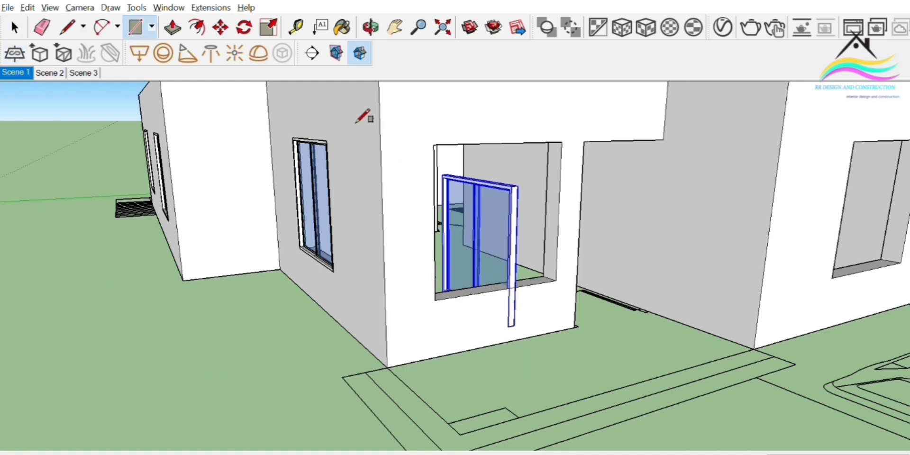
Try to rotate the window copy parallel to the wall facing the entrance steps and move it into that wall's opening
{"action": "left_click", "coordinate": [497, 360]}
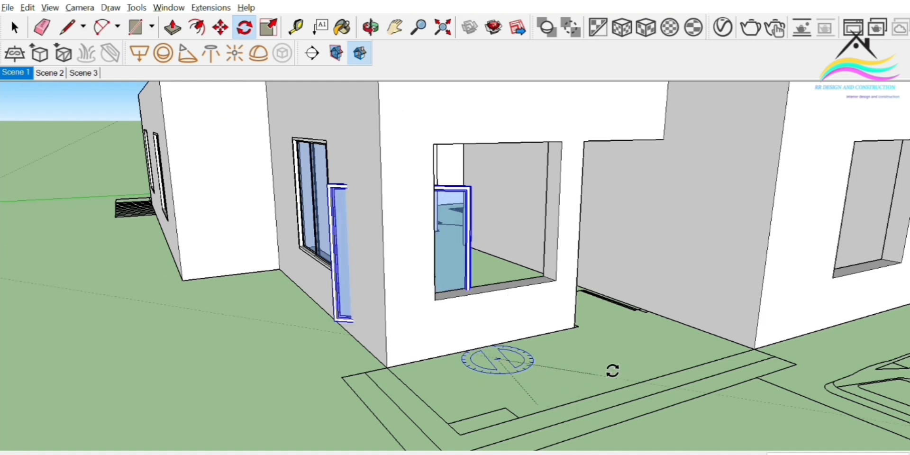
{"action": "left_click", "coordinate": [622, 330]}
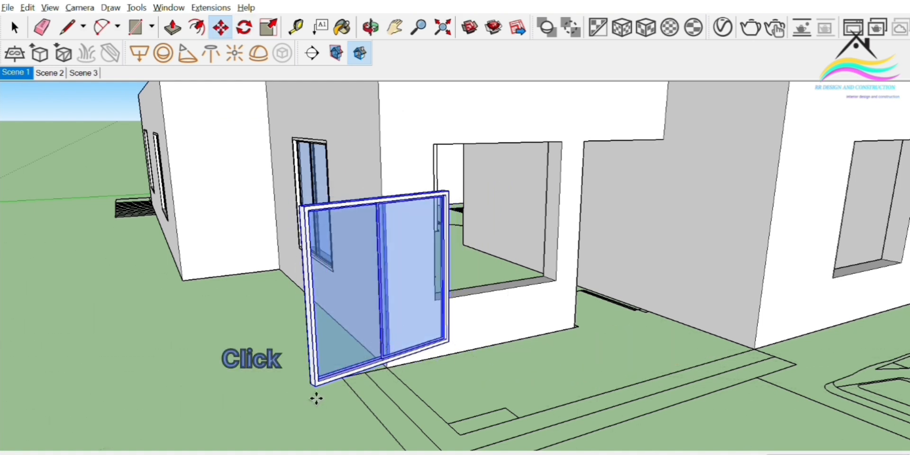
{"action": "left_click", "coordinate": [328, 384]}
{"action": "scroll", "coordinate": [445, 283], "scroll_direction": "up", "scroll_amount": 3}
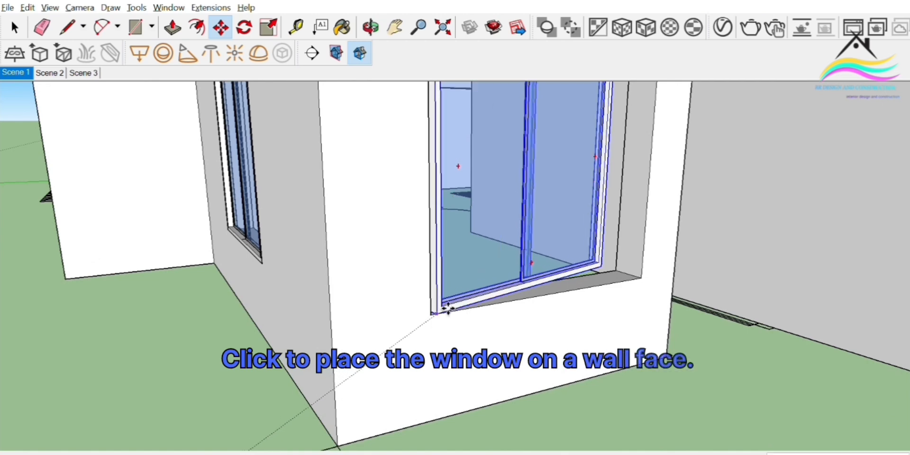
{"action": "left_click", "coordinate": [446, 310]}
{"action": "middle_click_drag", "start_coordinate": [447, 310], "coordinate": [391, 335]}
{"action": "key", "text": "ctrl+z"}
{"action": "key", "text": "ctrl+z"}
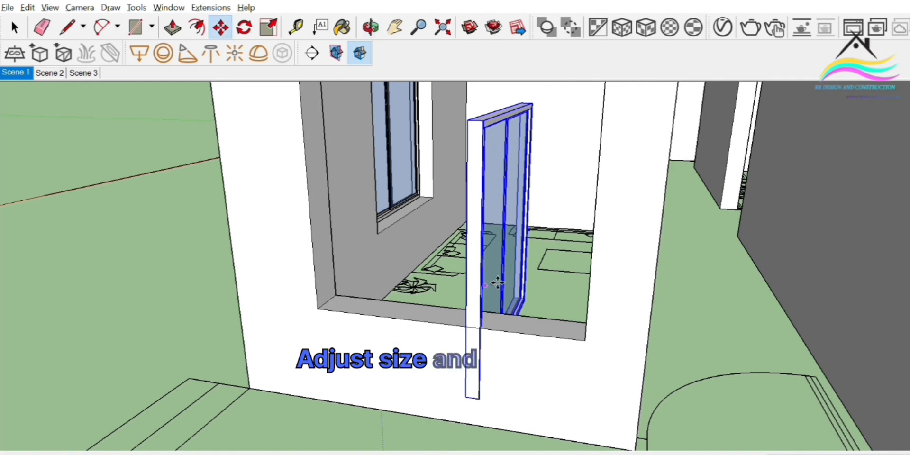
Rotate the loose window about its vertical axis so it lies parallel to the wall facing the entrance steps
{"action": "scroll", "coordinate": [497, 283], "scroll_direction": "down", "scroll_amount": 3}
{"action": "left_click", "coordinate": [244, 27]}
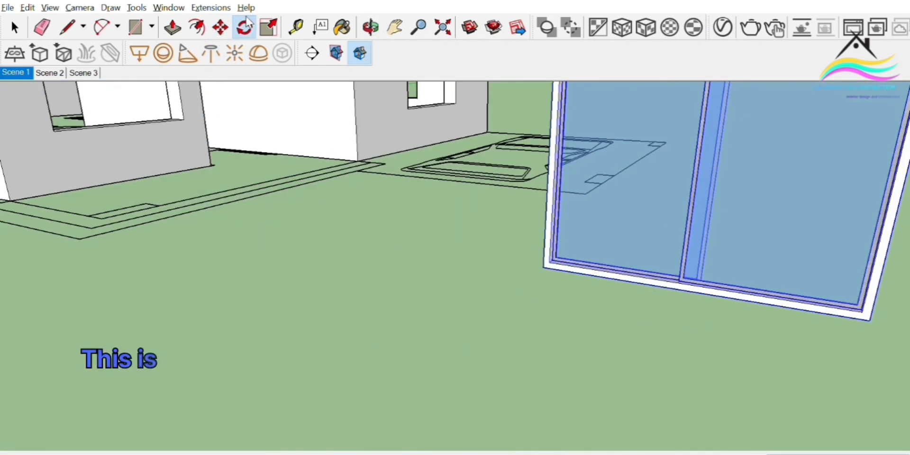
{"action": "left_click", "coordinate": [544, 261]}
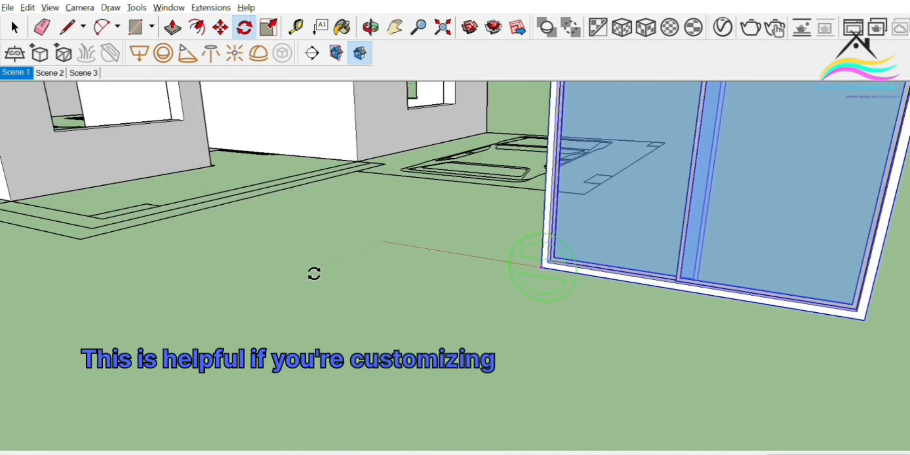
{"action": "scroll", "coordinate": [456, 284], "scroll_direction": "down", "scroll_amount": 3}
{"action": "left_click", "coordinate": [607, 295]}
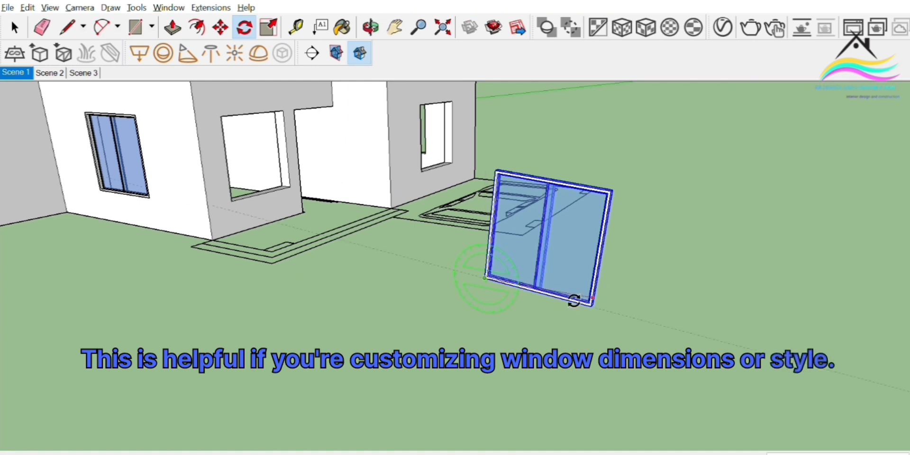
{"action": "left_click", "coordinate": [517, 296]}
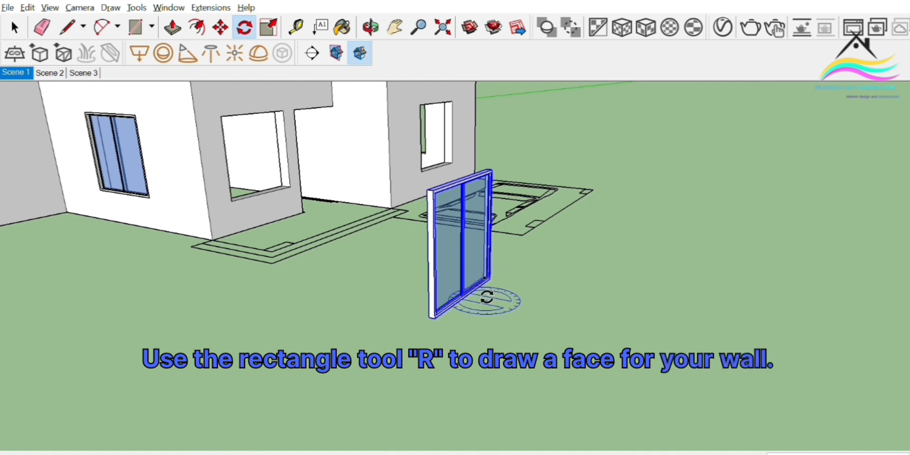
{"action": "left_click", "coordinate": [486, 297]}
Move the rotated window by its lower corner into the large opening facing the entrance steps, flush with the wall
{"action": "key", "text": "m"}
{"action": "scroll", "coordinate": [430, 315], "scroll_direction": "up", "scroll_amount": 5}
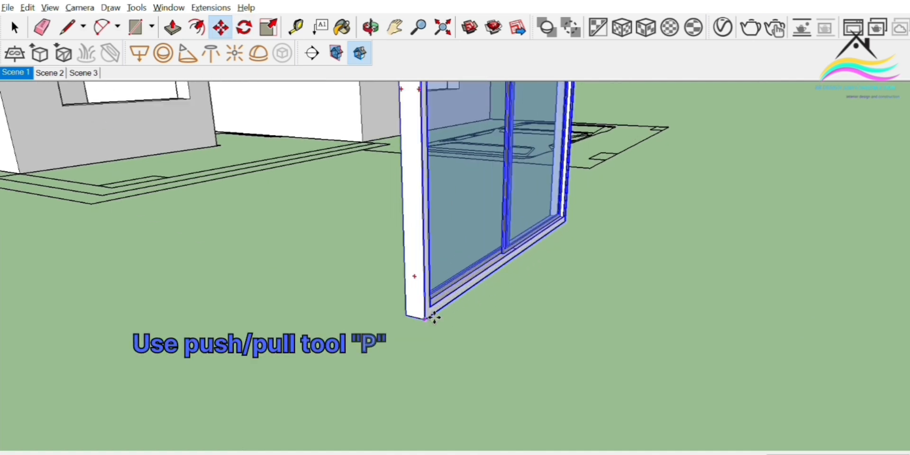
{"action": "left_click", "coordinate": [434, 318]}
{"action": "scroll", "coordinate": [675, 300], "scroll_direction": "down", "scroll_amount": 6}
{"action": "scroll", "coordinate": [457, 191], "scroll_direction": "up", "scroll_amount": 5}
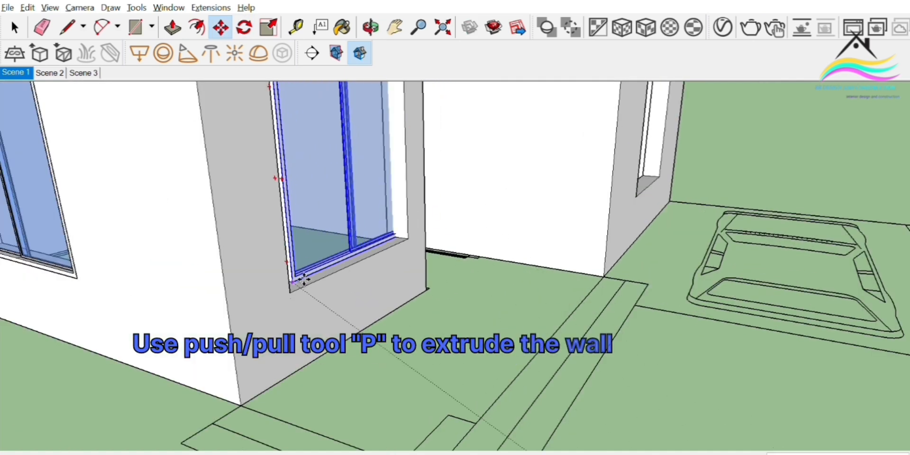
{"action": "scroll", "coordinate": [304, 289], "scroll_direction": "up", "scroll_amount": 4}
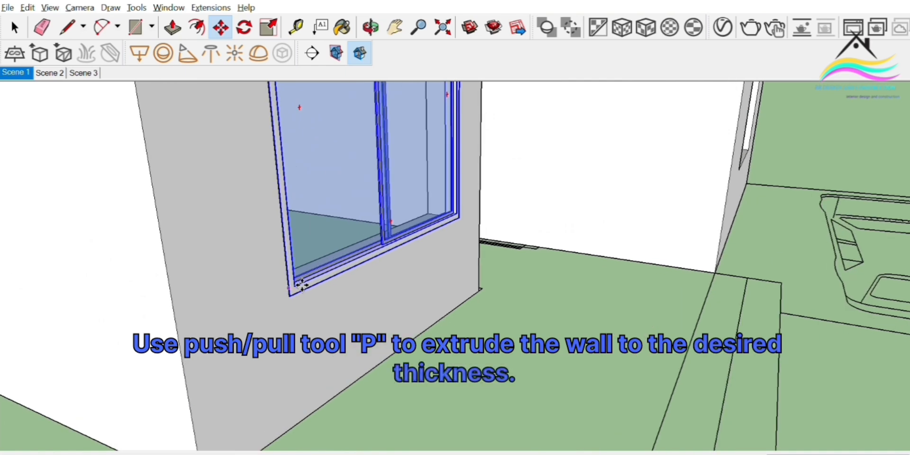
Copy the window into the matching opening on the parallel wall beside the car outline, aligning the lower corners
{"action": "left_click", "coordinate": [300, 294]}
{"action": "scroll", "coordinate": [116, 254], "scroll_direction": "down", "scroll_amount": 5}
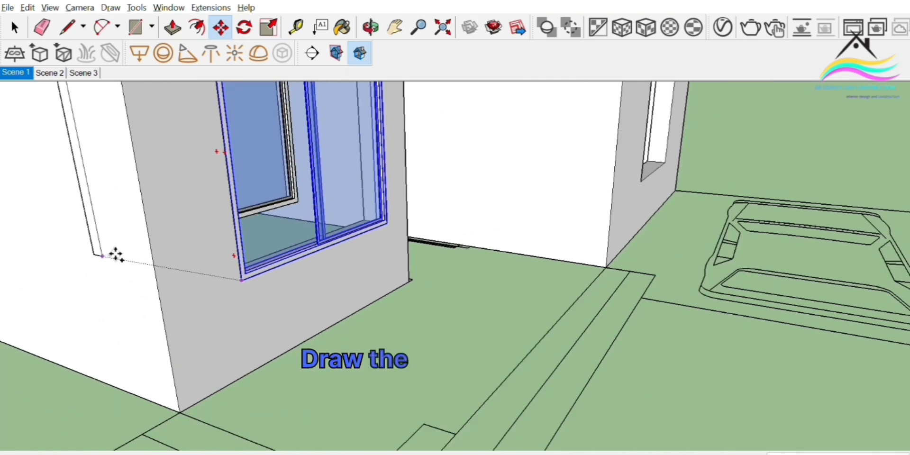
{"action": "scroll", "coordinate": [559, 184], "scroll_direction": "up", "scroll_amount": 4}
{"action": "left_click", "coordinate": [518, 208]}
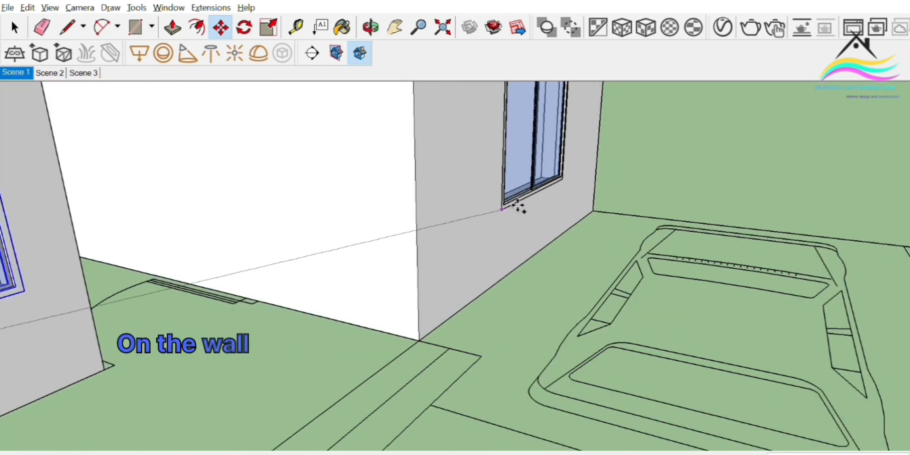
Copy the dining-area window across the house and fit it into the large opening nearest the corner of the opposite long wall
{"action": "scroll", "coordinate": [484, 228], "scroll_direction": "down", "scroll_amount": 6}
{"action": "middle_click_drag", "start_coordinate": [661, 252], "coordinate": [891, 271]}
{"action": "scroll", "coordinate": [369, 272], "scroll_direction": "up", "scroll_amount": 3}
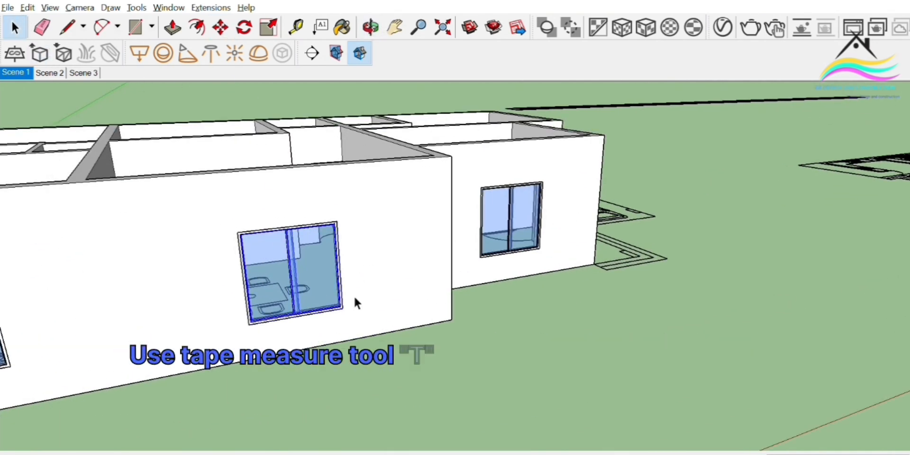
{"action": "middle_click_drag", "start_coordinate": [355, 298], "coordinate": [226, 305]}
{"action": "scroll", "coordinate": [267, 273], "scroll_direction": "up", "scroll_amount": 5}
{"action": "key", "text": "m"}
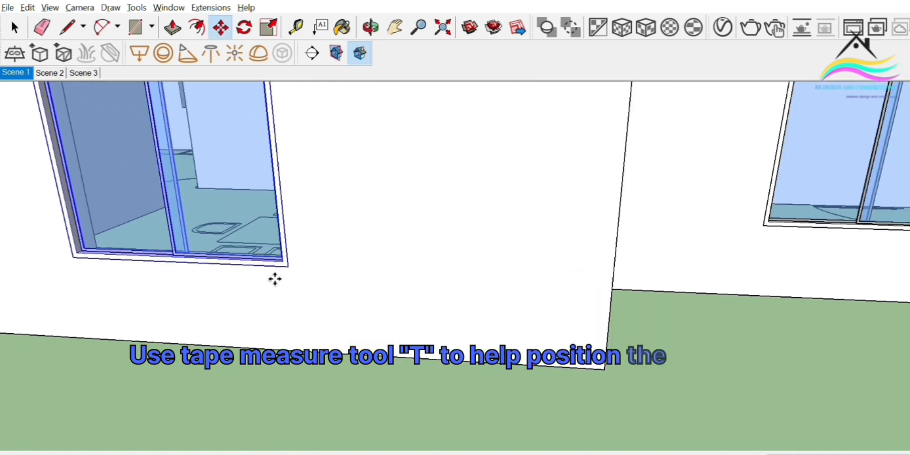
{"action": "scroll", "coordinate": [301, 262], "scroll_direction": "down", "scroll_amount": 10}
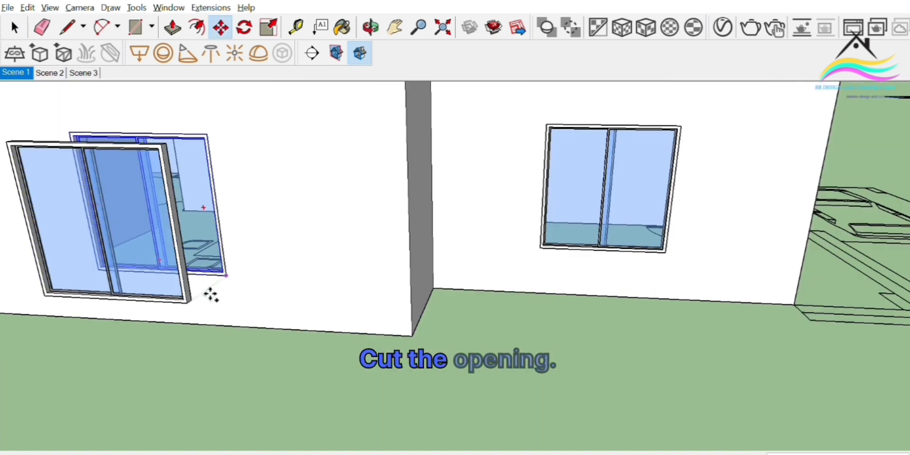
{"action": "middle_click_drag", "start_coordinate": [321, 264], "coordinate": [420, 280]}
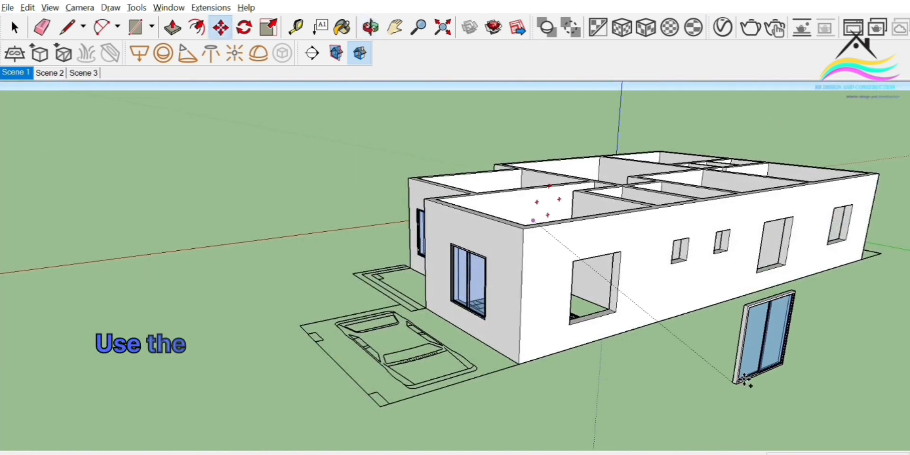
{"action": "scroll", "coordinate": [635, 398], "scroll_direction": "up", "scroll_amount": 4}
{"action": "scroll", "coordinate": [609, 317], "scroll_direction": "up", "scroll_amount": 3}
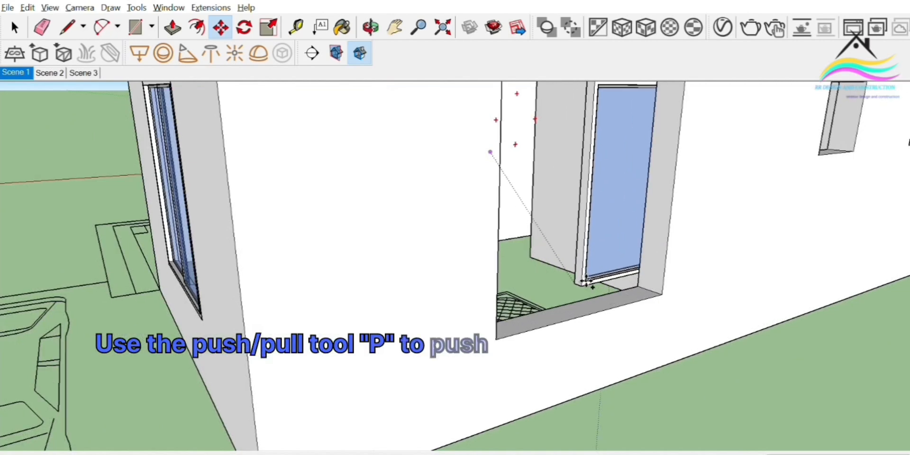
{"action": "middle_click_drag", "start_coordinate": [595, 298], "coordinate": [568, 265]}
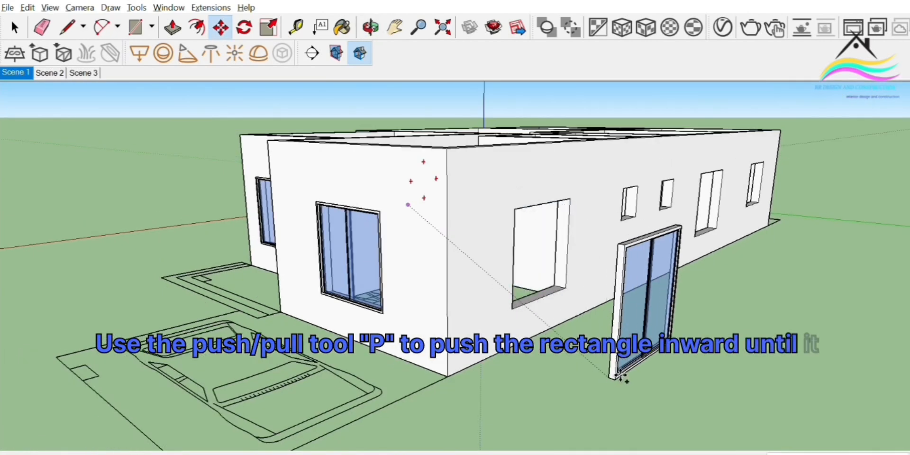
{"action": "scroll", "coordinate": [625, 379], "scroll_direction": "up", "scroll_amount": 2}
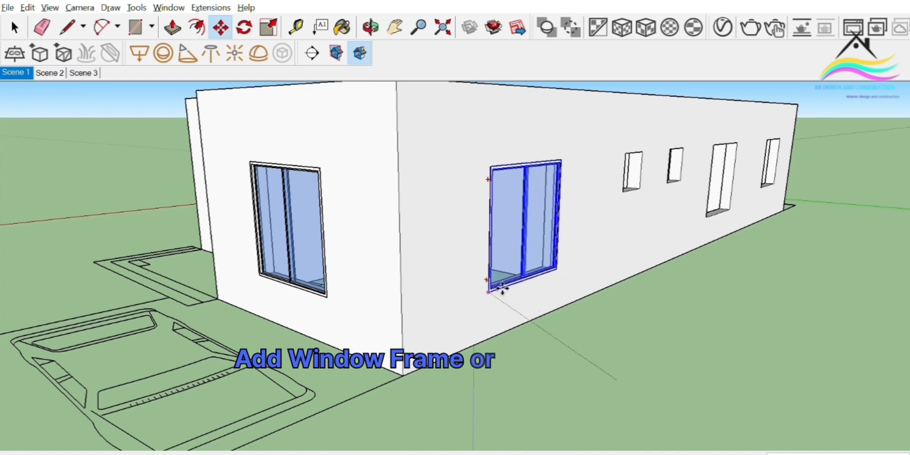
Copy the window along the wall into the large opening past the two small ones and into the last opening, aligning lower corners
{"action": "middle_click_drag", "start_coordinate": [573, 288], "coordinate": [525, 312]}
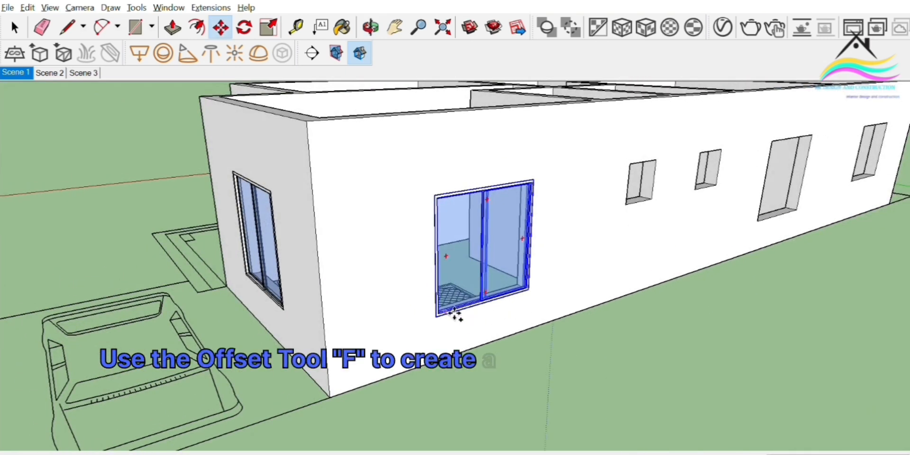
{"action": "scroll", "coordinate": [372, 294], "scroll_direction": "down", "scroll_amount": 5}
{"action": "scroll", "coordinate": [656, 224], "scroll_direction": "up", "scroll_amount": 5}
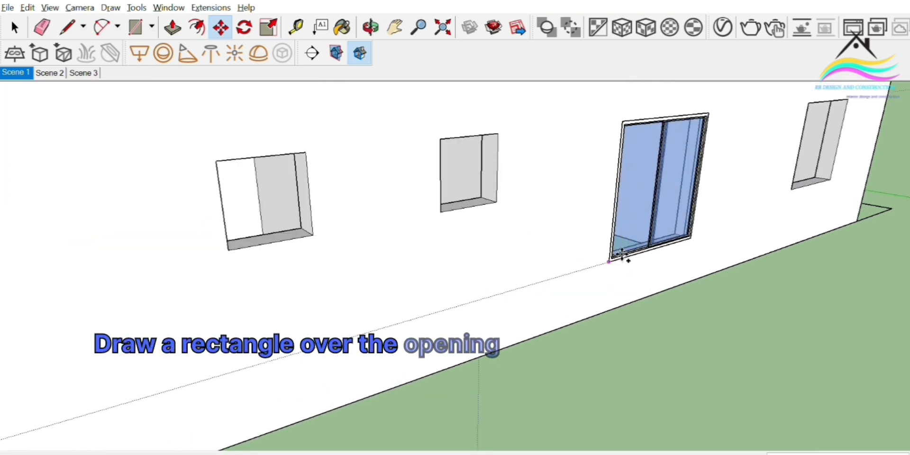
{"action": "middle_click_drag", "start_coordinate": [768, 259], "coordinate": [627, 279]}
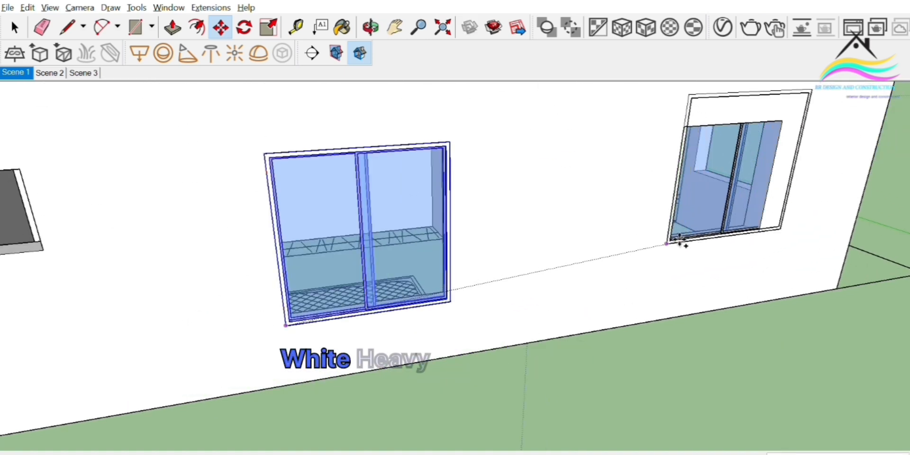
{"action": "left_click", "coordinate": [675, 240]}
Try to scale the last window copy from its upper corner to fit the smaller opening
{"action": "middle_click_drag", "start_coordinate": [753, 230], "coordinate": [562, 230]}
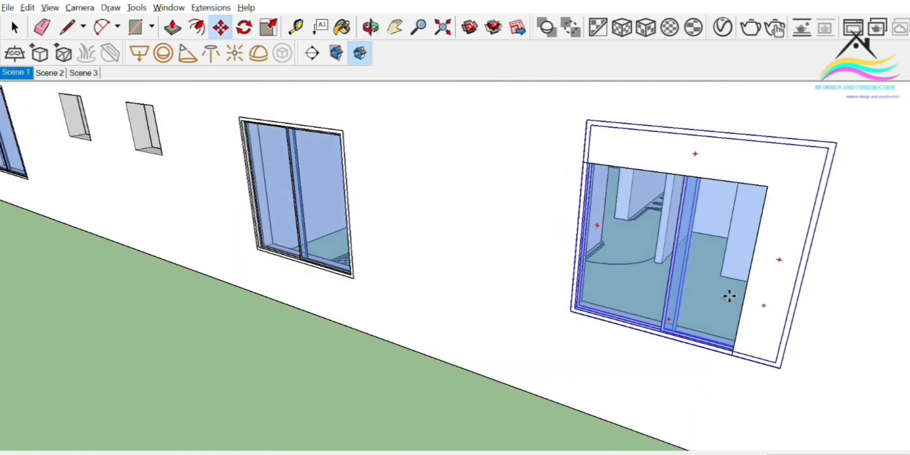
{"action": "key", "text": "s"}
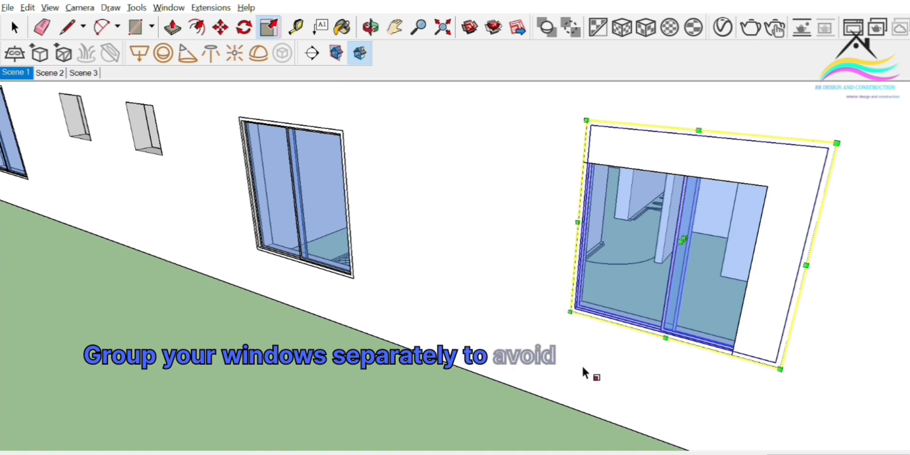
{"action": "left_click_drag", "start_coordinate": [847, 139], "coordinate": [785, 183]}
{"action": "scroll", "coordinate": [619, 165], "scroll_direction": "up", "scroll_amount": 8}
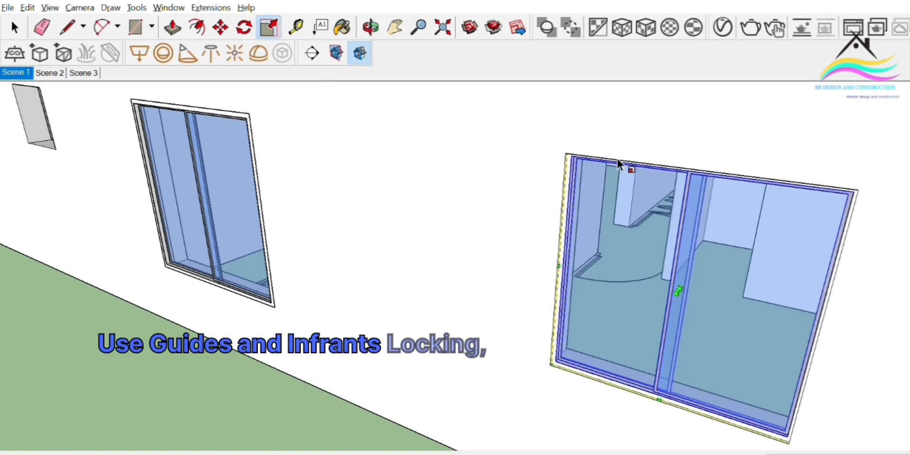
{"action": "middle_click_drag", "start_coordinate": [586, 208], "coordinate": [689, 170]}
{"action": "scroll", "coordinate": [318, 234], "scroll_direction": "down", "scroll_amount": 7}
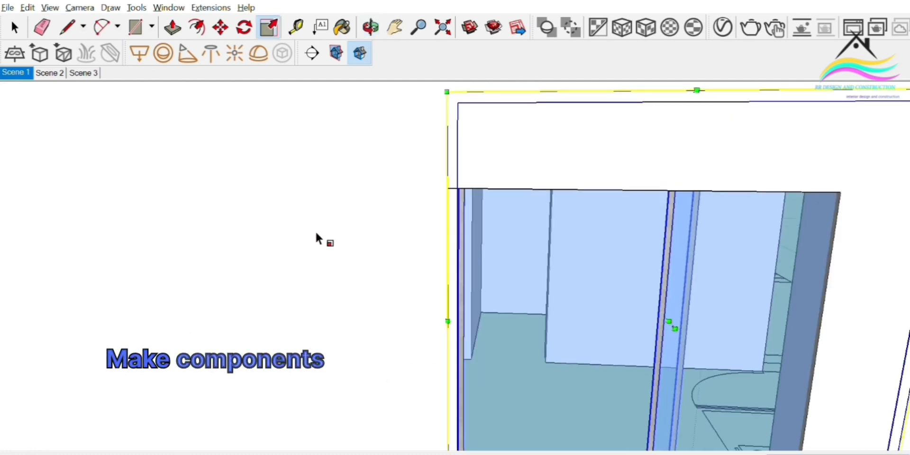
Scale the width of the last window copy so its frame meets the side edge of the opening
{"action": "scroll", "coordinate": [595, 291], "scroll_direction": "up", "scroll_amount": 5}
{"action": "middle_click_drag", "start_coordinate": [595, 291], "coordinate": [690, 329]}
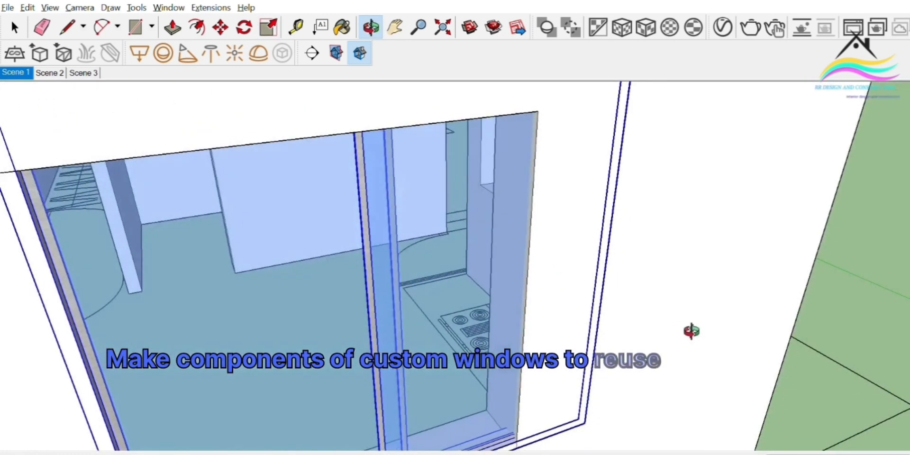
{"action": "left_click", "coordinate": [608, 235]}
{"action": "left_click", "coordinate": [605, 240]}
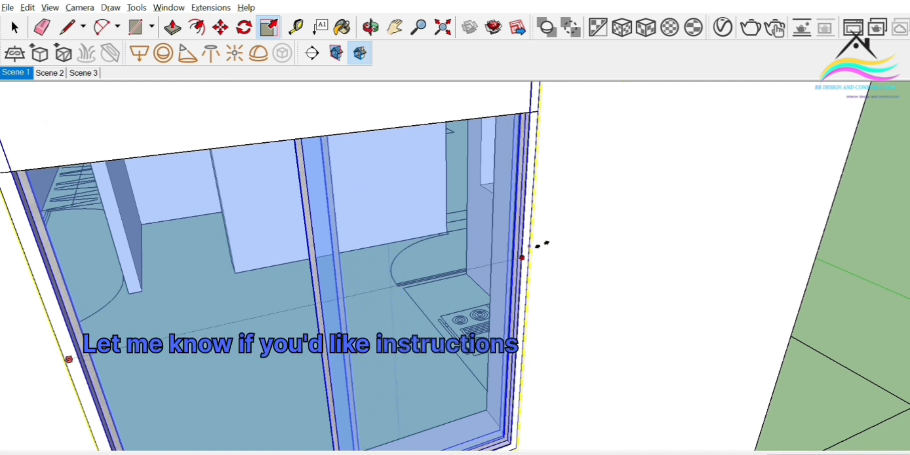
{"action": "left_click", "coordinate": [534, 246]}
Scale the same window's height so its top edge meets the top of the opening
{"action": "scroll", "coordinate": [547, 296], "scroll_direction": "down", "scroll_amount": 4}
{"action": "scroll", "coordinate": [434, 143], "scroll_direction": "up", "scroll_amount": 3}
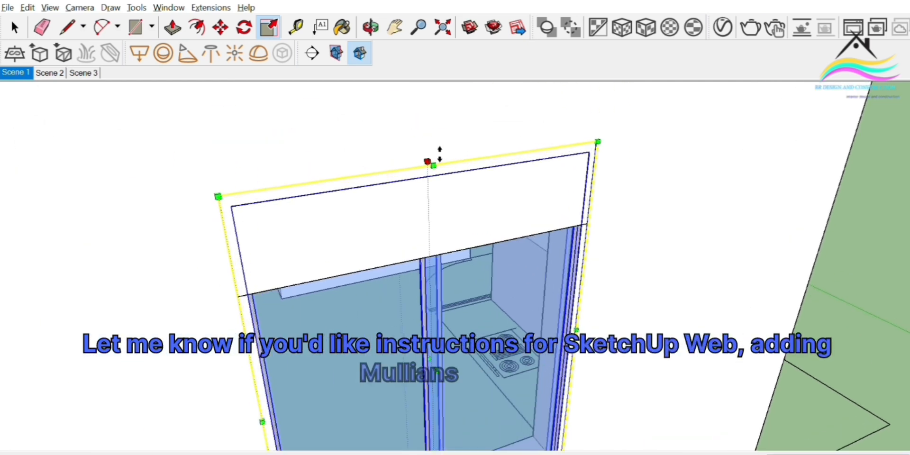
{"action": "scroll", "coordinate": [432, 249], "scroll_direction": "down", "scroll_amount": 2}
{"action": "middle_click_drag", "start_coordinate": [507, 244], "coordinate": [282, 248]}
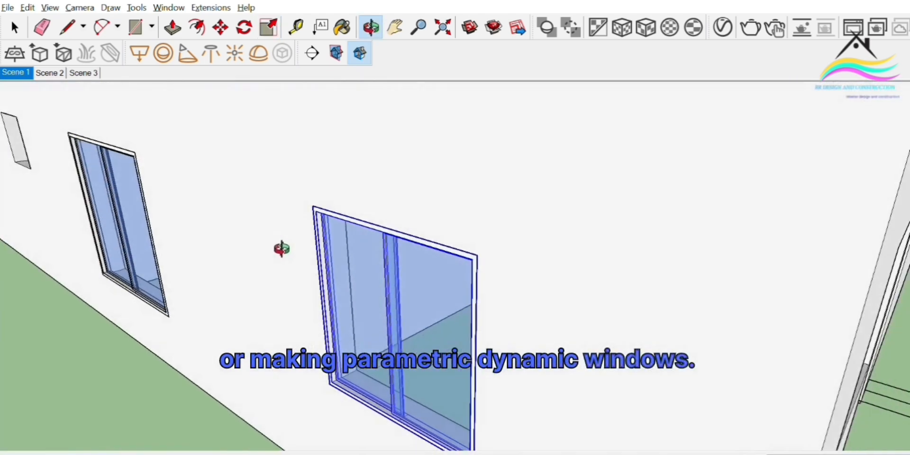
{"action": "key", "text": "s"}
{"action": "scroll", "coordinate": [348, 260], "scroll_direction": "up", "scroll_amount": 2}
{"action": "scroll", "coordinate": [419, 232], "scroll_direction": "down", "scroll_amount": 6}
Copy the resized window along the wall to a free spot outside the house beyond the corner
{"action": "middle_click_drag", "start_coordinate": [432, 231], "coordinate": [653, 283]}
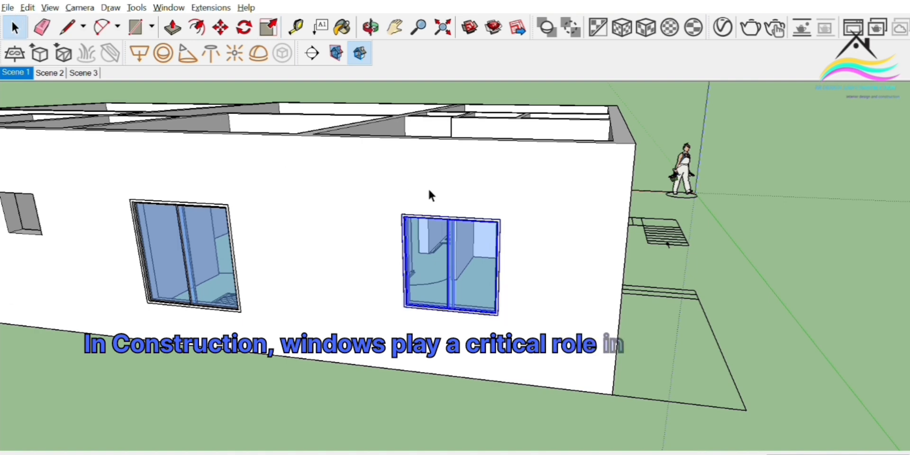
{"action": "key", "text": "ctrl"}
{"action": "left_click", "coordinate": [416, 304]}
{"action": "left_click", "coordinate": [707, 338]}
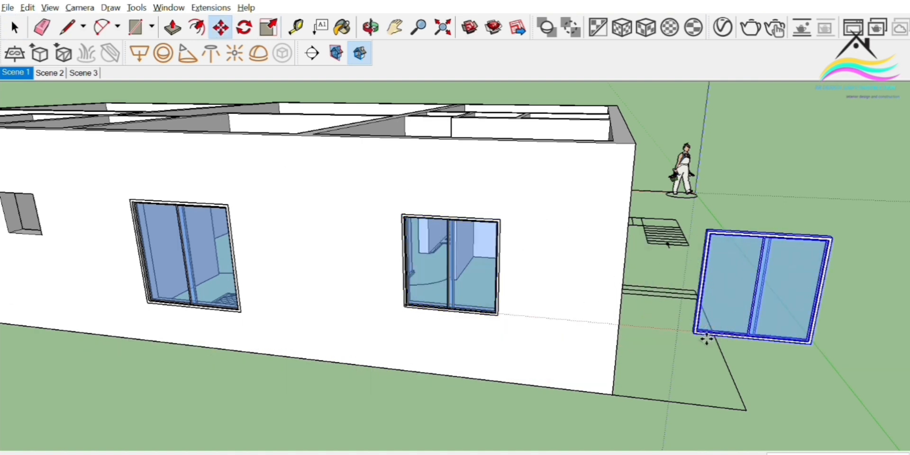
Rotate the loose window copy about its vertical axis so it lies parallel to the adjacent end wall
{"action": "middle_click_drag", "start_coordinate": [707, 339], "coordinate": [727, 334]}
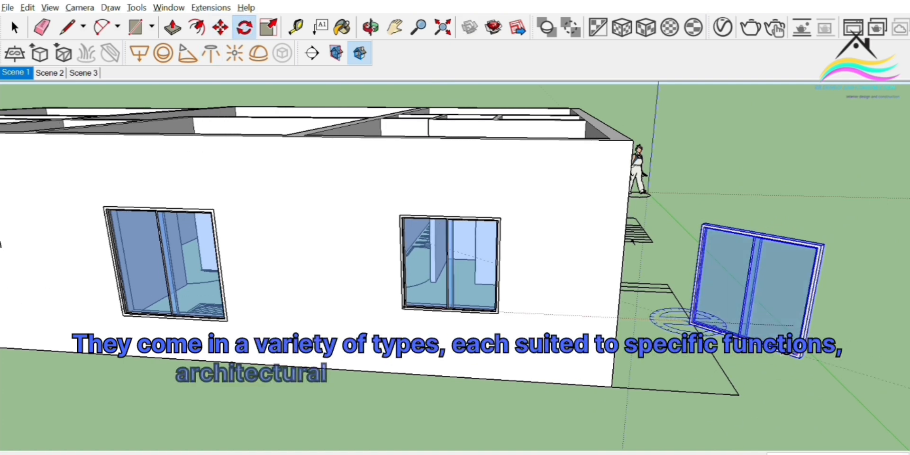
{"action": "left_click", "coordinate": [805, 324]}
{"action": "left_click", "coordinate": [723, 366]}
Move the rotated window by its lower corner into the opening between the house corner and the doorway on the end wall
{"action": "middle_click_drag", "start_coordinate": [747, 363], "coordinate": [500, 349]}
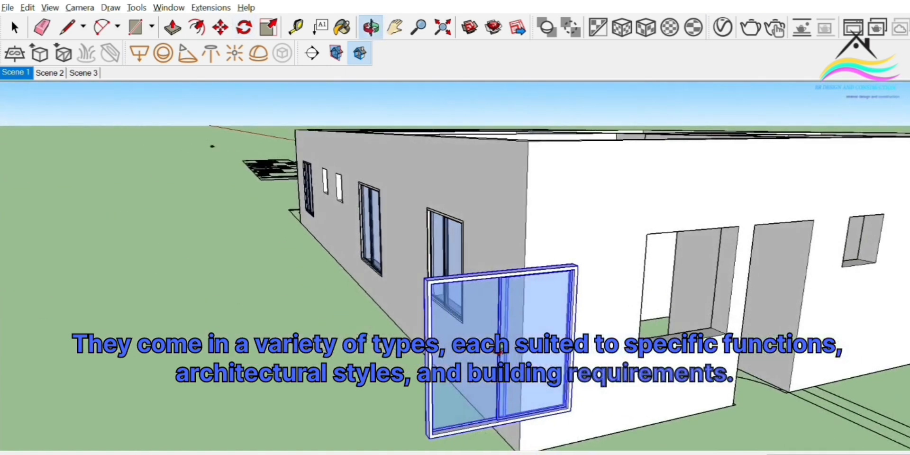
{"action": "scroll", "coordinate": [496, 352], "scroll_direction": "up", "scroll_amount": 2}
{"action": "scroll", "coordinate": [531, 296], "scroll_direction": "down", "scroll_amount": 4}
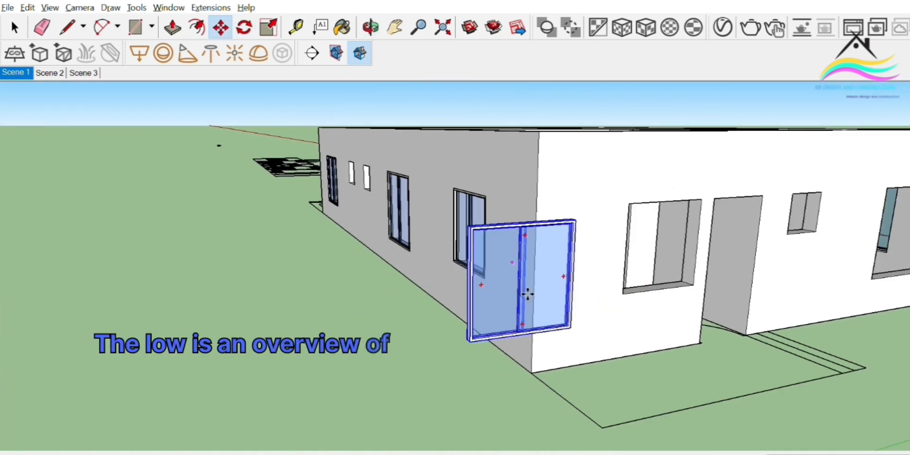
{"action": "scroll", "coordinate": [499, 337], "scroll_direction": "up", "scroll_amount": 5}
{"action": "scroll", "coordinate": [467, 343], "scroll_direction": "down", "scroll_amount": 6}
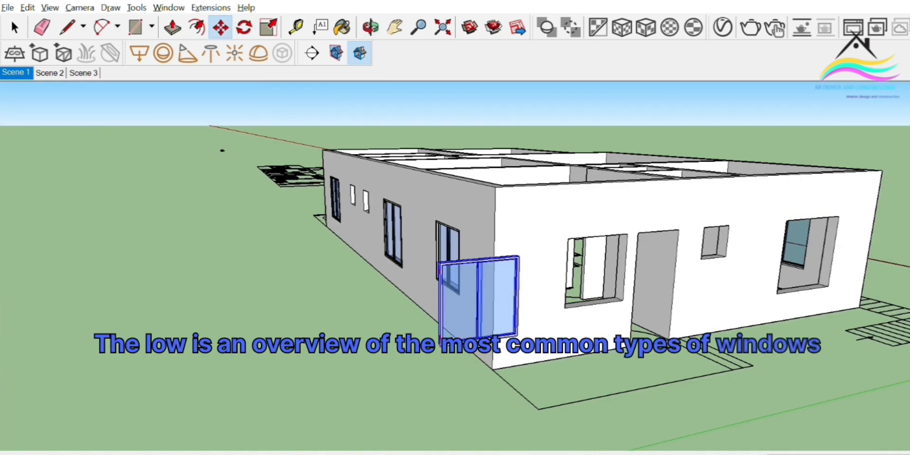
{"action": "scroll", "coordinate": [583, 280], "scroll_direction": "up", "scroll_amount": 3}
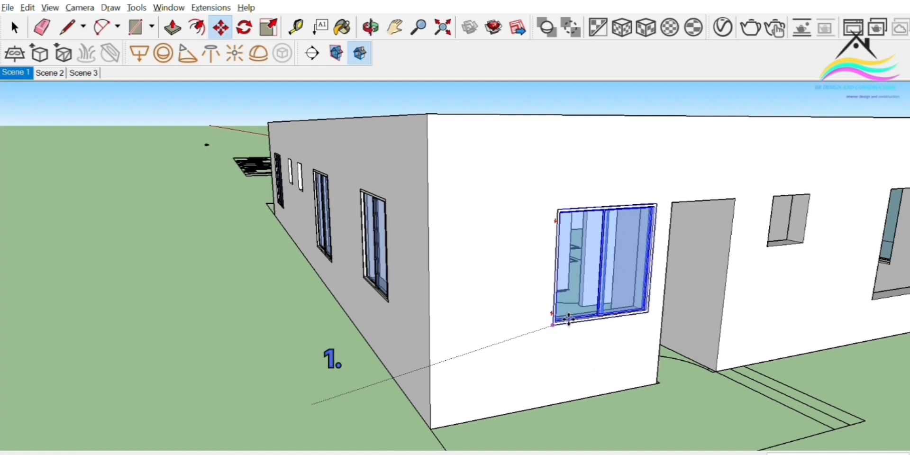
{"action": "left_click", "coordinate": [568, 320]}
Copy the window facing the car outline across the house to a spot outside the opposite end wall
{"action": "scroll", "coordinate": [303, 259], "scroll_direction": "down", "scroll_amount": 8}
{"action": "middle_click_drag", "start_coordinate": [409, 260], "coordinate": [907, 280]}
{"action": "scroll", "coordinate": [559, 291], "scroll_direction": "up", "scroll_amount": 2}
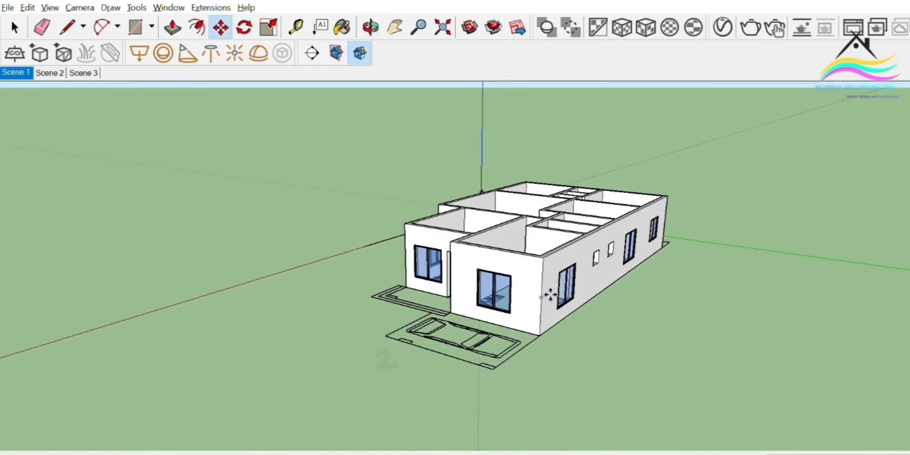
{"action": "scroll", "coordinate": [549, 295], "scroll_direction": "up", "scroll_amount": 2}
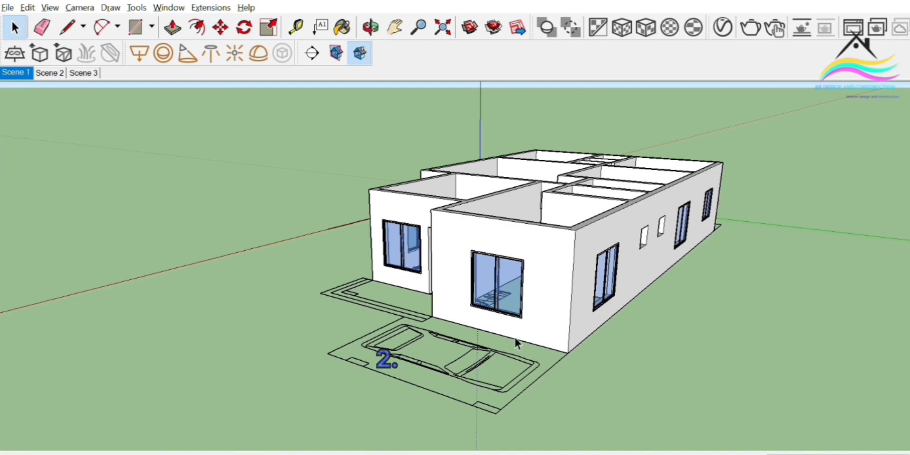
{"action": "left_click", "coordinate": [507, 291]}
{"action": "key", "text": "m"}
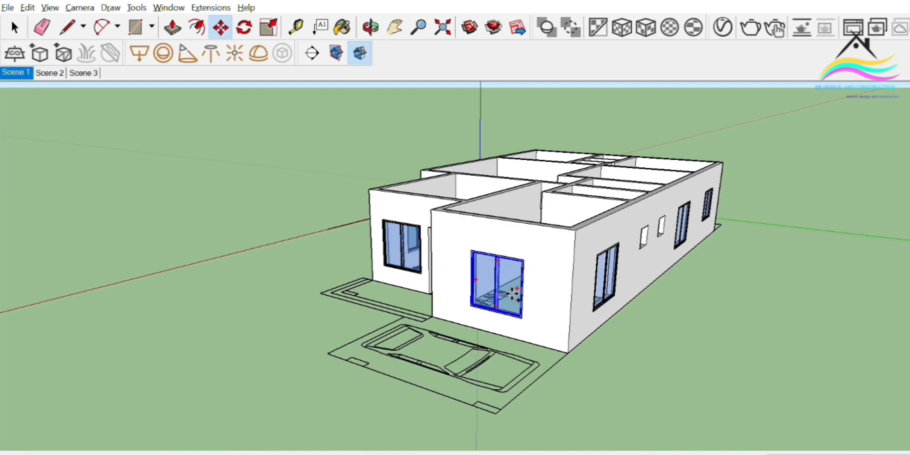
{"action": "left_click", "coordinate": [512, 294]}
{"action": "middle_click_drag", "start_coordinate": [679, 271], "coordinate": [246, 268]}
{"action": "scroll", "coordinate": [246, 269], "scroll_direction": "down", "scroll_amount": 4}
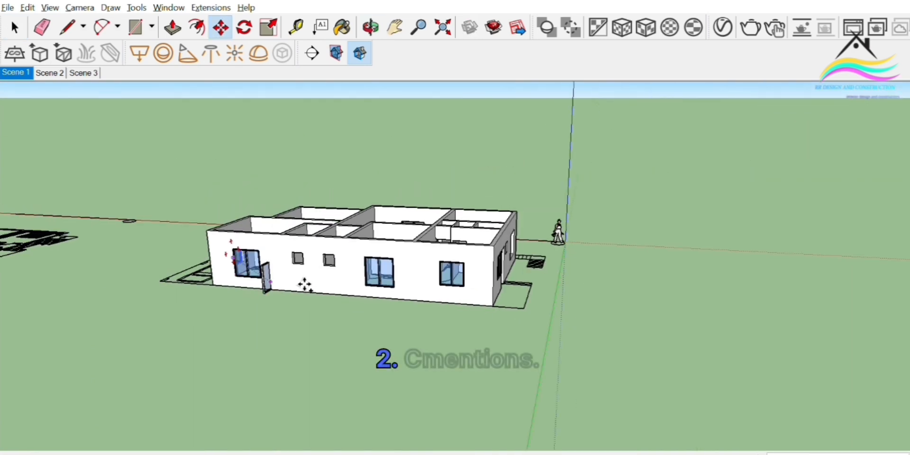
{"action": "middle_click_drag", "start_coordinate": [305, 284], "coordinate": [274, 316]}
{"action": "scroll", "coordinate": [429, 311], "scroll_direction": "up", "scroll_amount": 5}
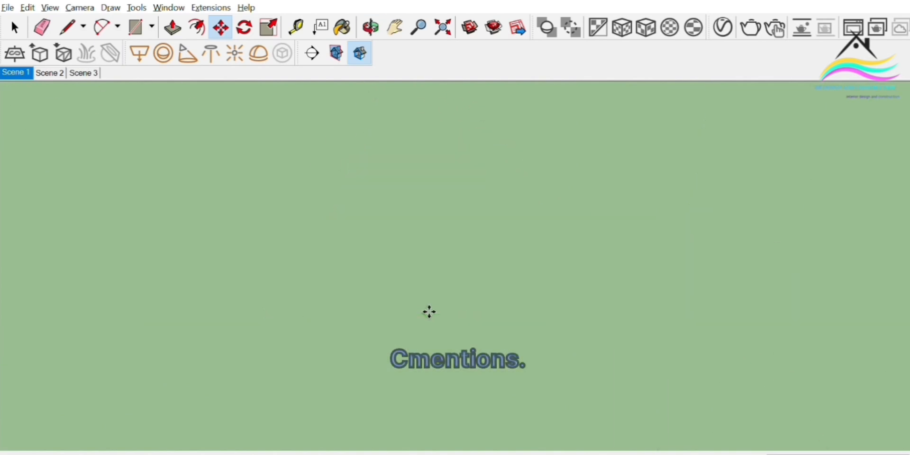
Move the loose window by its lower corner into the large end-wall opening near the stair outline
{"action": "scroll", "coordinate": [404, 323], "scroll_direction": "down", "scroll_amount": 2}
{"action": "scroll", "coordinate": [202, 260], "scroll_direction": "up", "scroll_amount": 2}
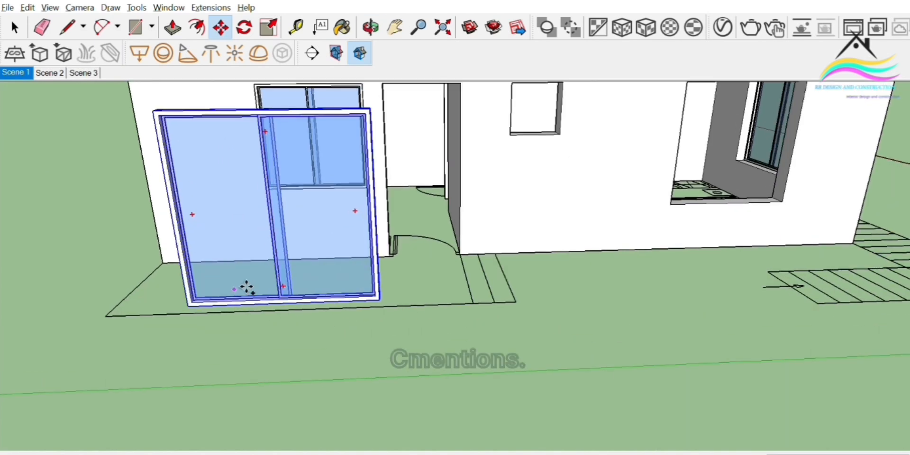
{"action": "scroll", "coordinate": [211, 296], "scroll_direction": "up", "scroll_amount": 3}
{"action": "scroll", "coordinate": [289, 264], "scroll_direction": "down", "scroll_amount": 2}
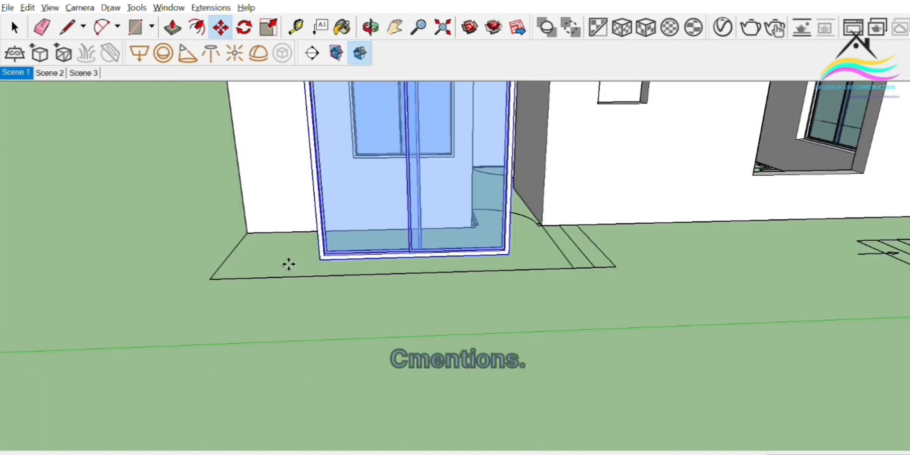
{"action": "scroll", "coordinate": [330, 258], "scroll_direction": "down", "scroll_amount": 5}
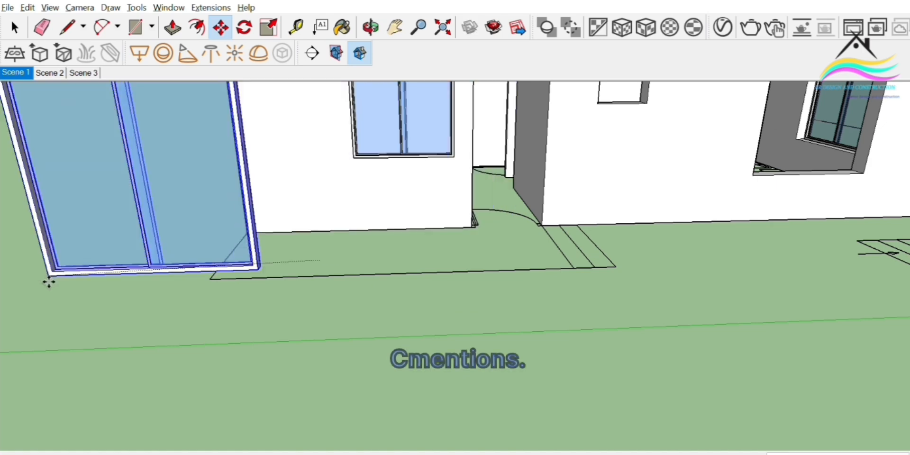
{"action": "scroll", "coordinate": [366, 254], "scroll_direction": "up", "scroll_amount": 4}
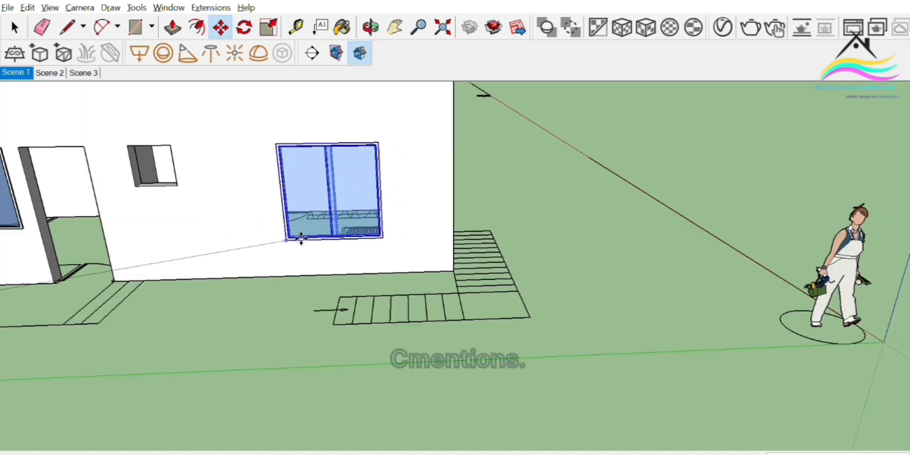
Inspect the placed windows on all sides of the house and check for openings without a window
{"action": "scroll", "coordinate": [270, 265], "scroll_direction": "down", "scroll_amount": 3}
{"action": "scroll", "coordinate": [378, 269], "scroll_direction": "up", "scroll_amount": 4}
{"action": "middle_click_drag", "start_coordinate": [379, 269], "coordinate": [653, 270]}
{"action": "scroll", "coordinate": [429, 231], "scroll_direction": "down", "scroll_amount": 4}
{"action": "middle_click_drag", "start_coordinate": [388, 360], "coordinate": [515, 341]}
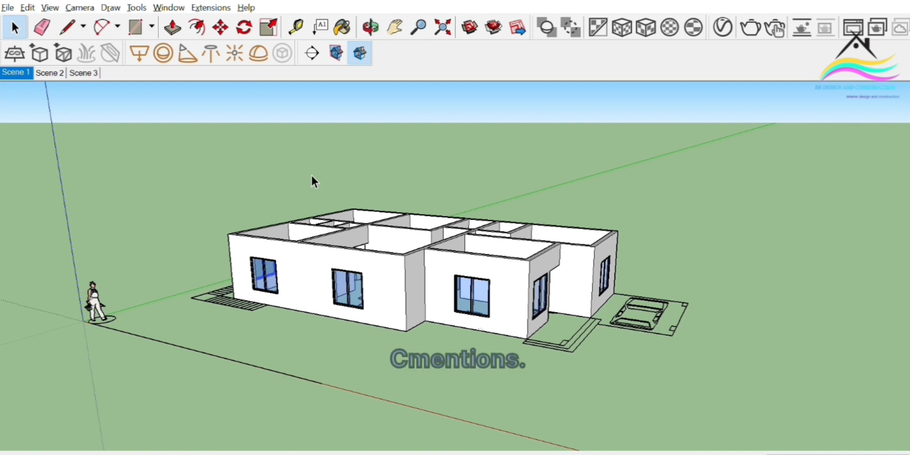
{"action": "middle_click_drag", "start_coordinate": [359, 300], "coordinate": [67, 297]}
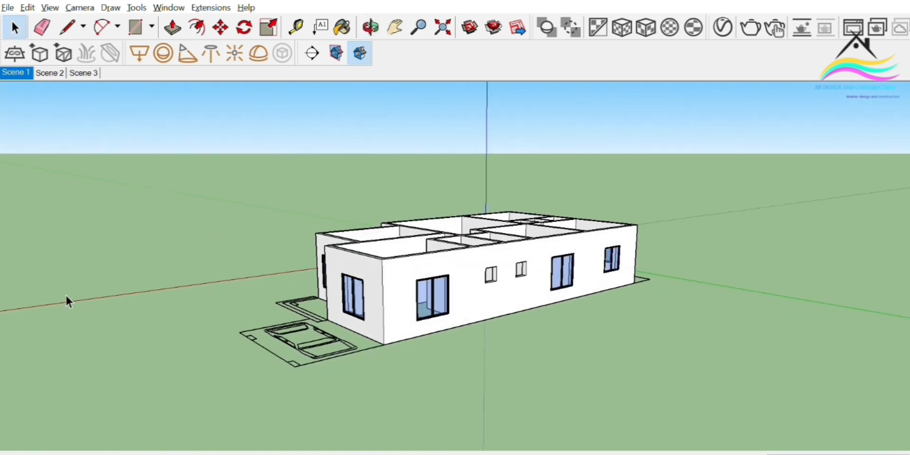
{"action": "scroll", "coordinate": [562, 272], "scroll_direction": "up", "scroll_amount": 3}
{"action": "scroll", "coordinate": [550, 270], "scroll_direction": "down", "scroll_amount": 2}
{"action": "middle_click_drag", "start_coordinate": [548, 271], "coordinate": [408, 286]}
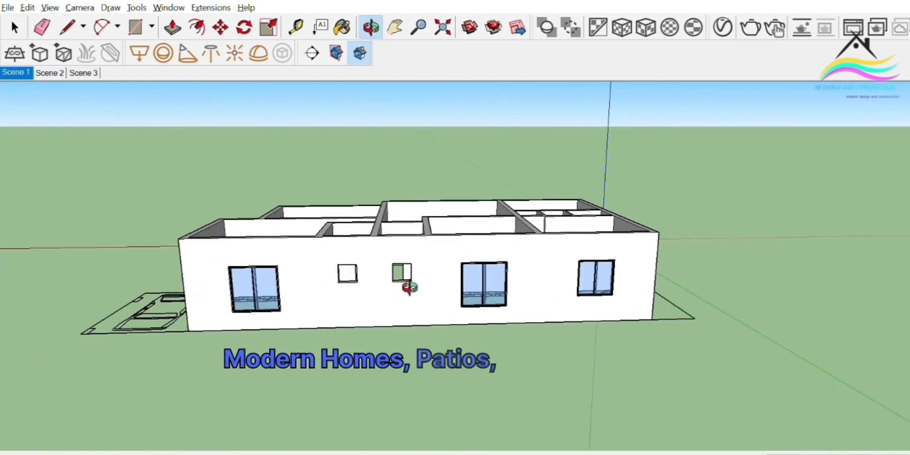
Copy the large window on the long wall into the nearest small opening, aligning the lower corners
{"action": "scroll", "coordinate": [335, 279], "scroll_direction": "up", "scroll_amount": 4}
{"action": "scroll", "coordinate": [384, 289], "scroll_direction": "down", "scroll_amount": 2}
{"action": "scroll", "coordinate": [500, 282], "scroll_direction": "up", "scroll_amount": 2}
{"action": "left_click", "coordinate": [500, 284]}
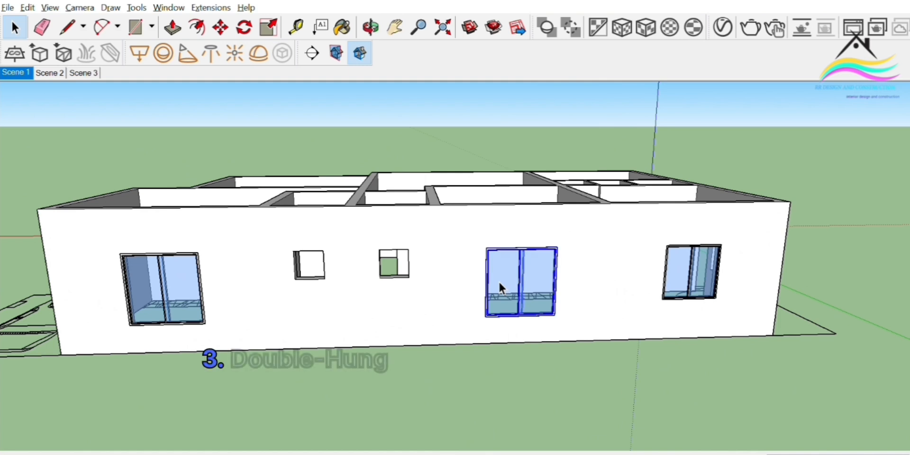
{"action": "scroll", "coordinate": [499, 291], "scroll_direction": "up", "scroll_amount": 3}
{"action": "key", "text": "m"}
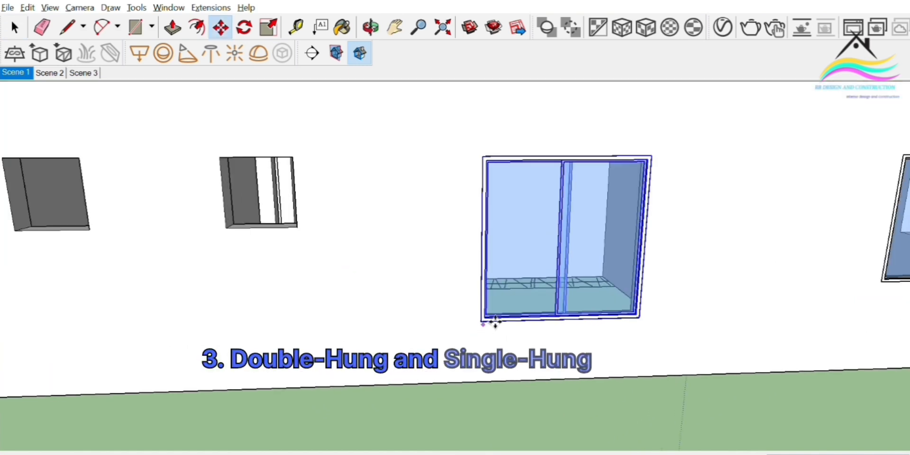
{"action": "left_click", "coordinate": [494, 322]}
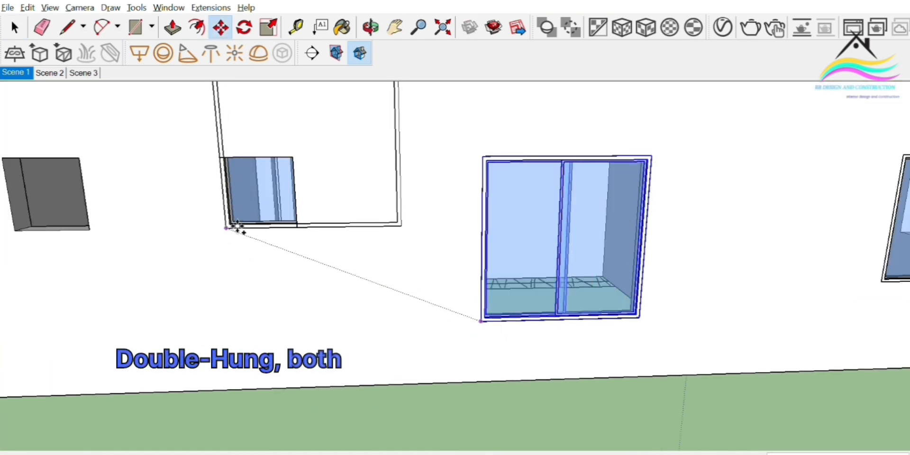
Scale the copied window down in width and height until it fits the small opening in the long wall
{"action": "middle_click_drag", "start_coordinate": [270, 255], "coordinate": [302, 297]}
{"action": "scroll", "coordinate": [370, 309], "scroll_direction": "down", "scroll_amount": 4}
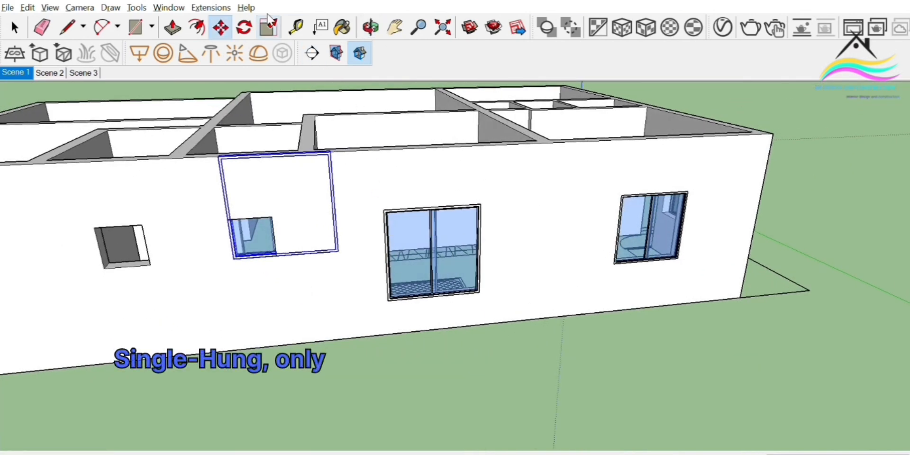
{"action": "scroll", "coordinate": [335, 218], "scroll_direction": "up", "scroll_amount": 3}
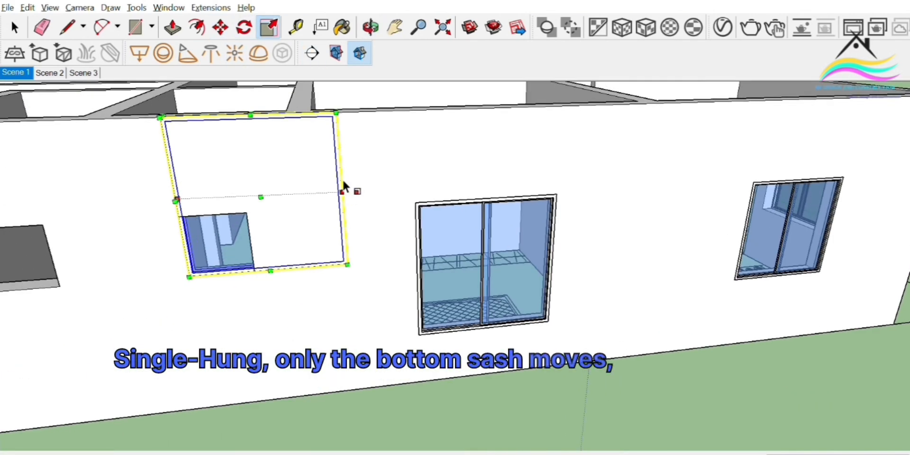
{"action": "left_click_drag", "start_coordinate": [350, 184], "coordinate": [258, 197]}
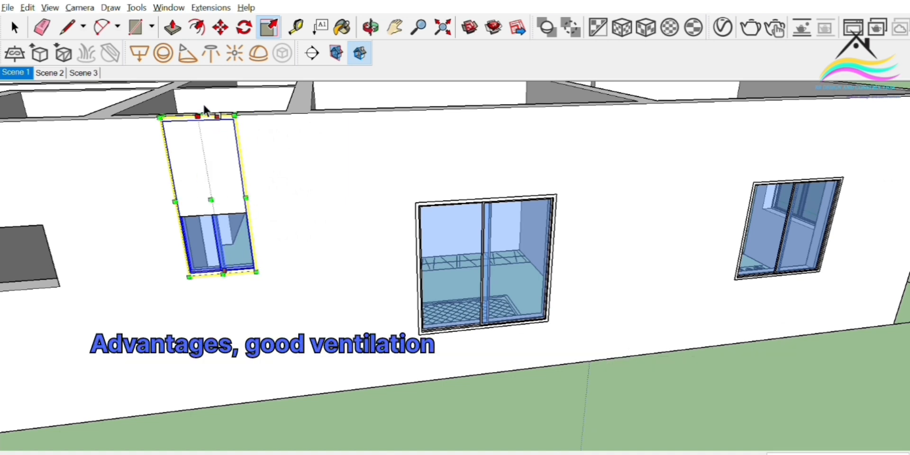
{"action": "left_click_drag", "start_coordinate": [204, 116], "coordinate": [209, 142]}
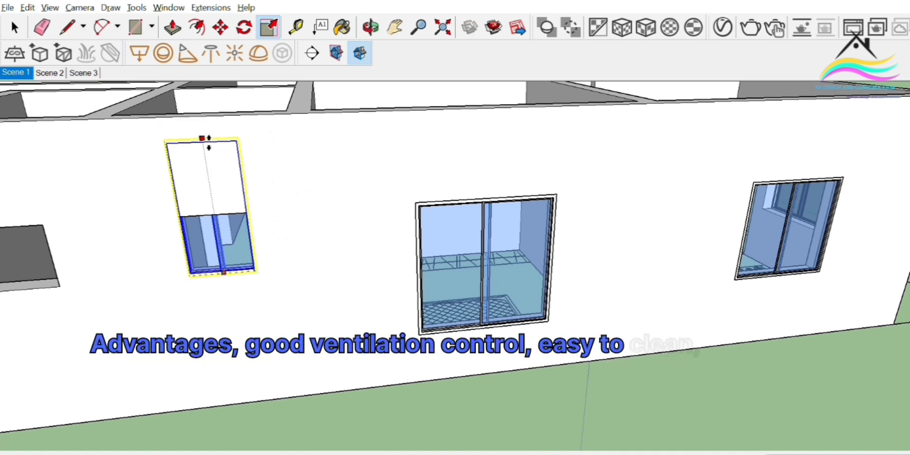
Copy the fitted small window into the neighbouring empty opening in the long wall, aligning the lower corners
{"action": "middle_click_drag", "start_coordinate": [211, 212], "coordinate": [264, 224]}
{"action": "scroll", "coordinate": [622, 223], "scroll_direction": "down", "scroll_amount": 4}
{"action": "middle_click_drag", "start_coordinate": [622, 223], "coordinate": [456, 265]}
{"action": "scroll", "coordinate": [355, 224], "scroll_direction": "up", "scroll_amount": 3}
{"action": "scroll", "coordinate": [356, 226], "scroll_direction": "up", "scroll_amount": 3}
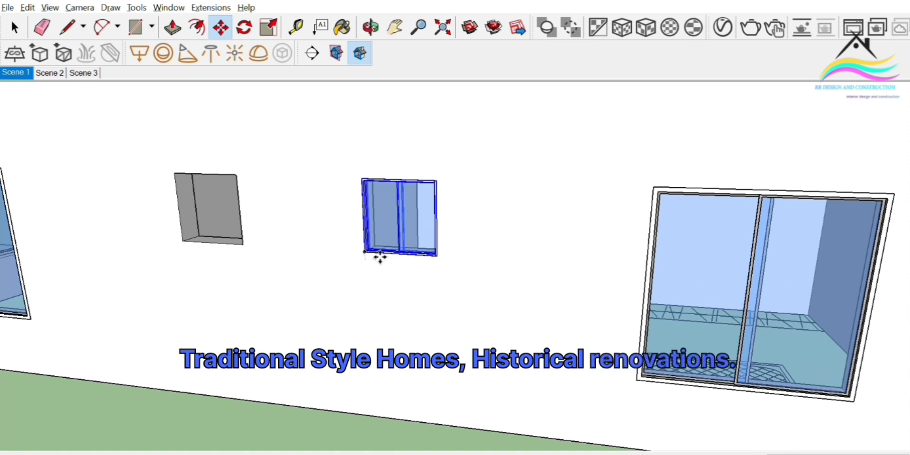
{"action": "left_click", "coordinate": [191, 240]}
Copy the small window from the long wall to a free spot outside the end wall with the doorway
{"action": "middle_click_drag", "start_coordinate": [192, 242], "coordinate": [400, 240]}
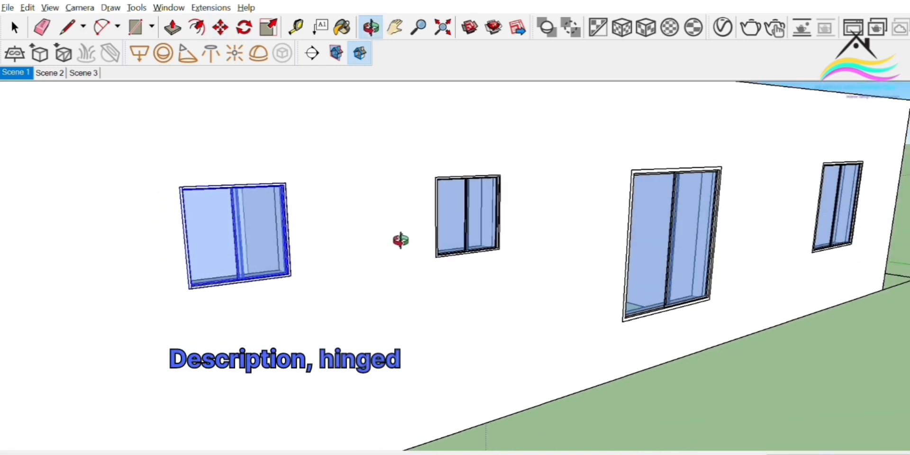
{"action": "scroll", "coordinate": [311, 239], "scroll_direction": "up", "scroll_amount": 3}
{"action": "scroll", "coordinate": [294, 241], "scroll_direction": "up", "scroll_amount": 2}
{"action": "scroll", "coordinate": [280, 251], "scroll_direction": "down", "scroll_amount": 8}
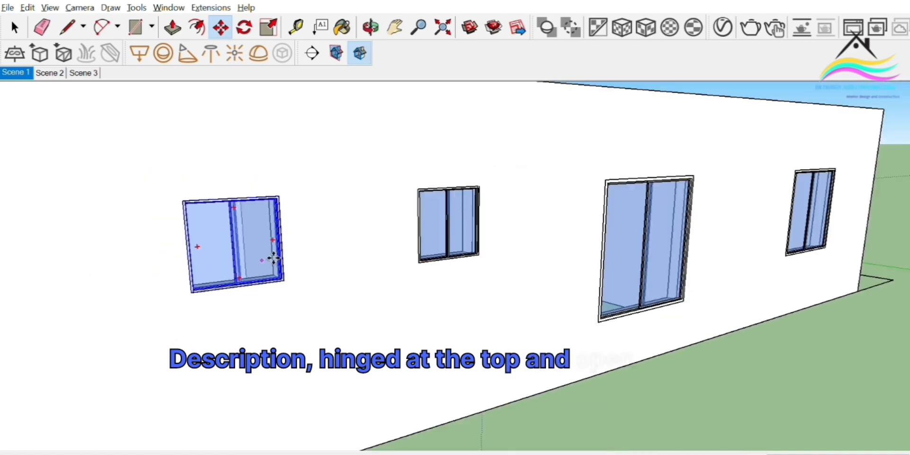
{"action": "key", "text": "ctrl"}
{"action": "left_click", "coordinate": [220, 275]}
{"action": "scroll", "coordinate": [50, 254], "scroll_direction": "down", "scroll_amount": 5}
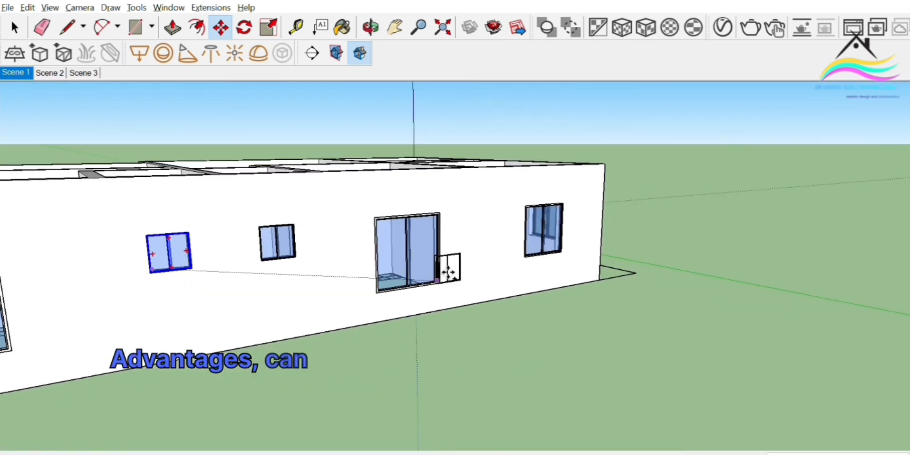
{"action": "middle_click_drag", "start_coordinate": [447, 268], "coordinate": [49, 280]}
{"action": "scroll", "coordinate": [564, 317], "scroll_direction": "down", "scroll_amount": 3}
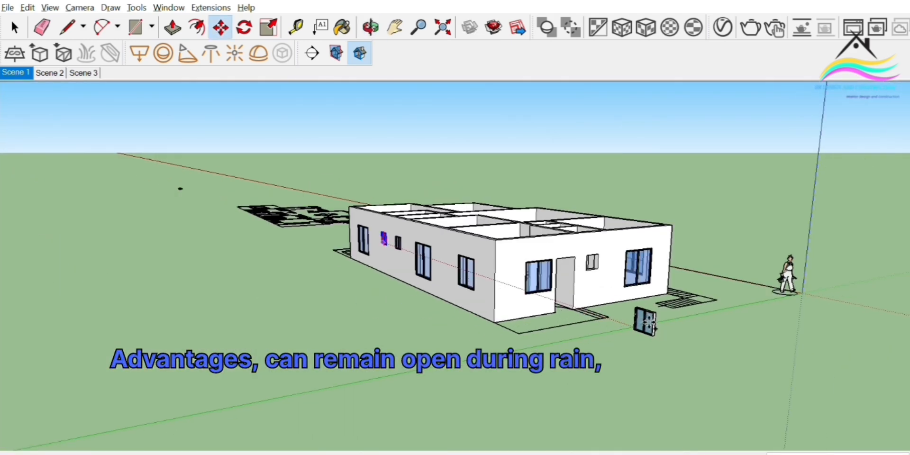
{"action": "scroll", "coordinate": [646, 322], "scroll_direction": "up", "scroll_amount": 3}
{"action": "scroll", "coordinate": [644, 329], "scroll_direction": "down", "scroll_amount": 5}
Rotate the loose window a quarter turn about the vertical axis so that it lies parallel to the end wall
{"action": "middle_click_drag", "start_coordinate": [382, 290], "coordinate": [662, 335]}
{"action": "scroll", "coordinate": [654, 315], "scroll_direction": "up", "scroll_amount": 5}
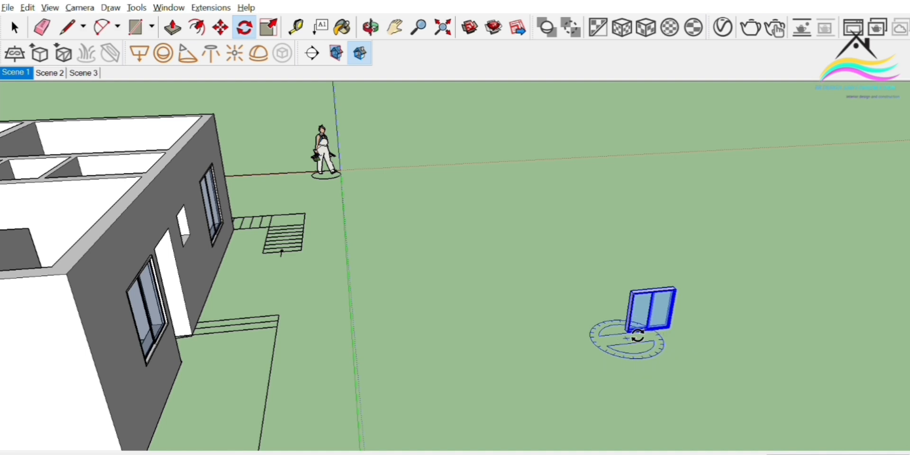
{"action": "left_click", "coordinate": [674, 333]}
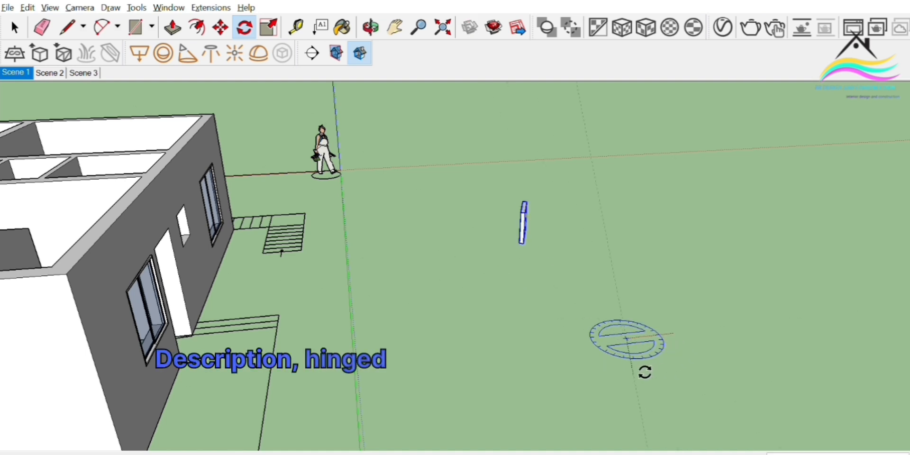
{"action": "left_click", "coordinate": [662, 372]}
Move the loose window by its lower corner into the small end-wall opening beside the doorway
{"action": "middle_click_drag", "start_coordinate": [612, 362], "coordinate": [167, 346]}
{"action": "scroll", "coordinate": [272, 166], "scroll_direction": "up", "scroll_amount": 5}
{"action": "scroll", "coordinate": [255, 245], "scroll_direction": "down", "scroll_amount": 3}
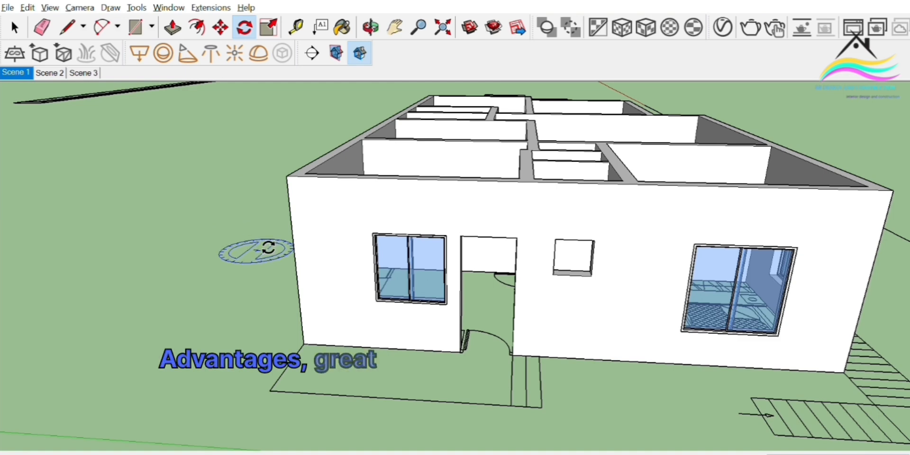
{"action": "scroll", "coordinate": [266, 246], "scroll_direction": "down", "scroll_amount": 3}
{"action": "key", "text": "m"}
{"action": "scroll", "coordinate": [286, 304], "scroll_direction": "up", "scroll_amount": 6}
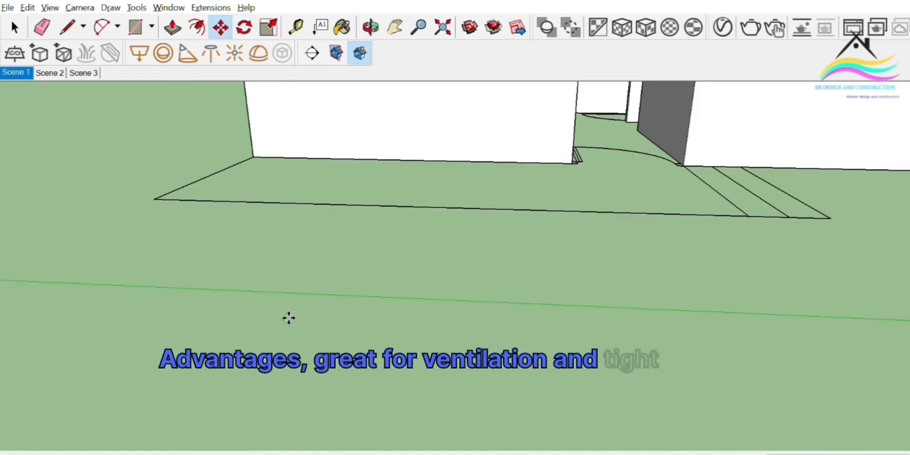
{"action": "scroll", "coordinate": [289, 317], "scroll_direction": "down", "scroll_amount": 5}
{"action": "scroll", "coordinate": [288, 309], "scroll_direction": "up", "scroll_amount": 5}
{"action": "scroll", "coordinate": [291, 309], "scroll_direction": "down", "scroll_amount": 5}
{"action": "middle_click_drag", "start_coordinate": [291, 310], "coordinate": [376, 252]}
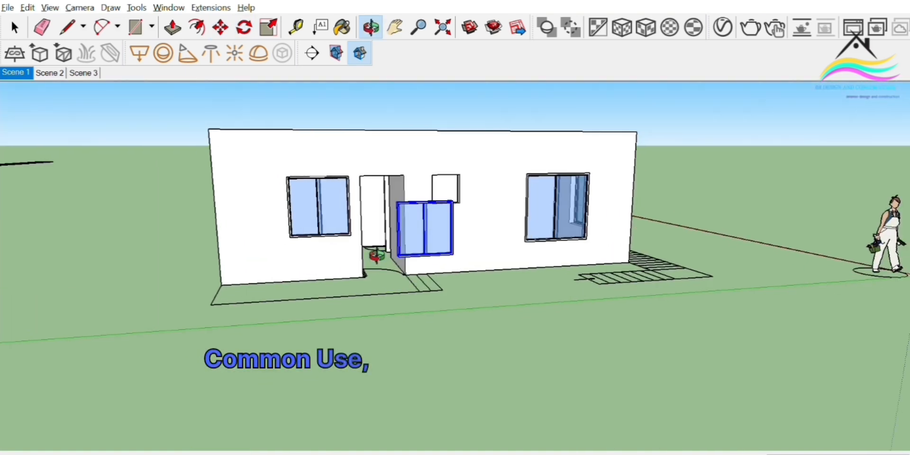
{"action": "scroll", "coordinate": [417, 254], "scroll_direction": "up", "scroll_amount": 6}
{"action": "scroll", "coordinate": [417, 254], "scroll_direction": "down", "scroll_amount": 2}
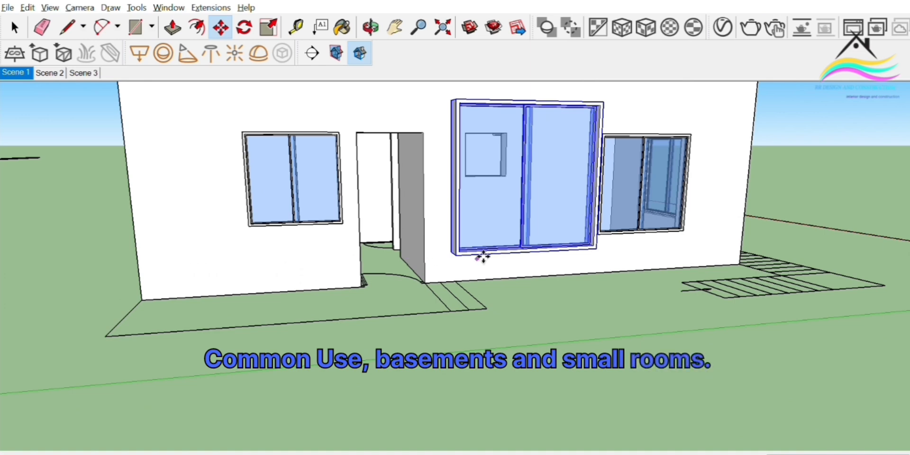
{"action": "scroll", "coordinate": [478, 254], "scroll_direction": "down", "scroll_amount": 2}
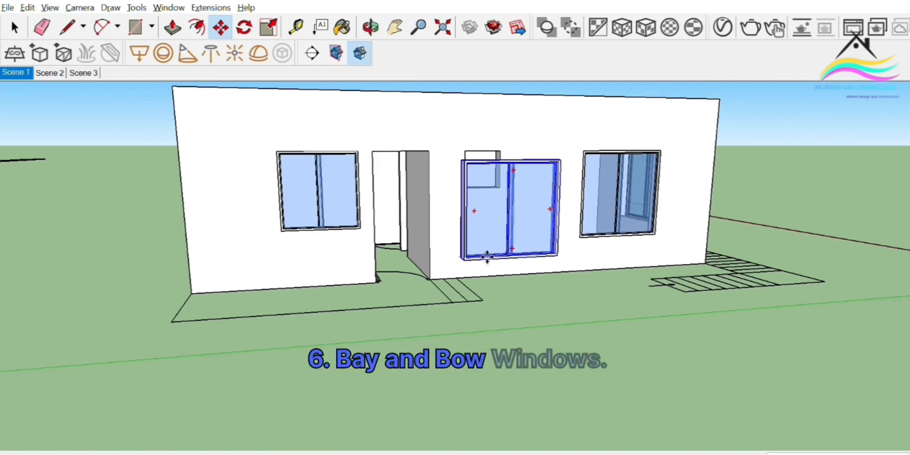
{"action": "left_click", "coordinate": [467, 258]}
{"action": "scroll", "coordinate": [521, 168], "scroll_direction": "up", "scroll_amount": 2}
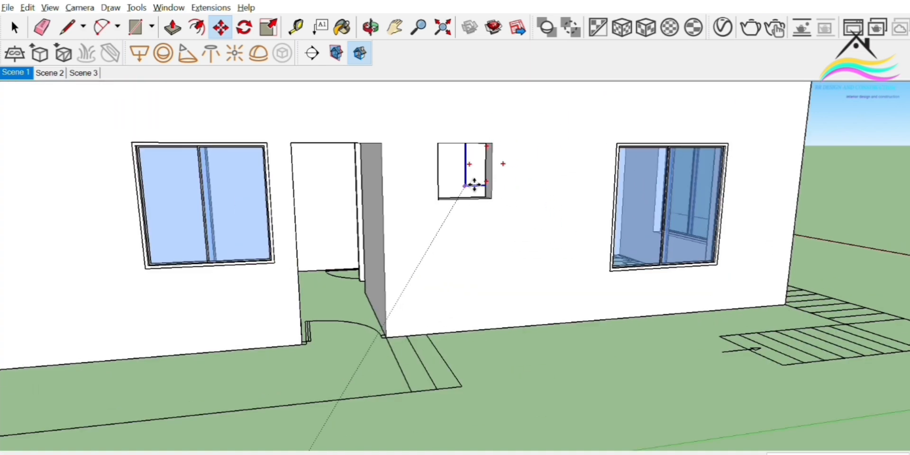
{"action": "left_click", "coordinate": [441, 199]}
Inspect the fit of the window beside the doorway and check the windows around the whole house
{"action": "middle_click_drag", "start_coordinate": [458, 216], "coordinate": [420, 220]}
{"action": "scroll", "coordinate": [423, 219], "scroll_direction": "up", "scroll_amount": 6}
{"action": "middle_click_drag", "start_coordinate": [466, 239], "coordinate": [530, 94]}
{"action": "scroll", "coordinate": [473, 290], "scroll_direction": "down", "scroll_amount": 4}
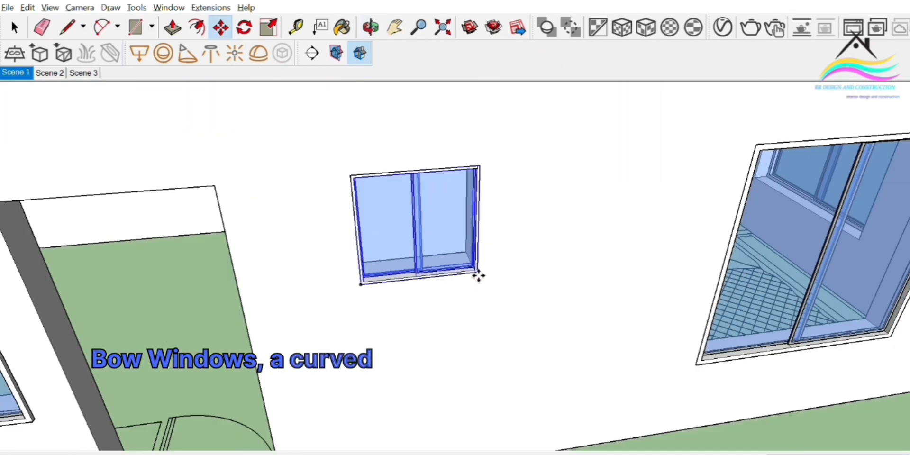
{"action": "scroll", "coordinate": [478, 275], "scroll_direction": "down", "scroll_amount": 5}
{"action": "middle_click_drag", "start_coordinate": [479, 274], "coordinate": [570, 312]}
{"action": "left_click", "coordinate": [14, 27]}
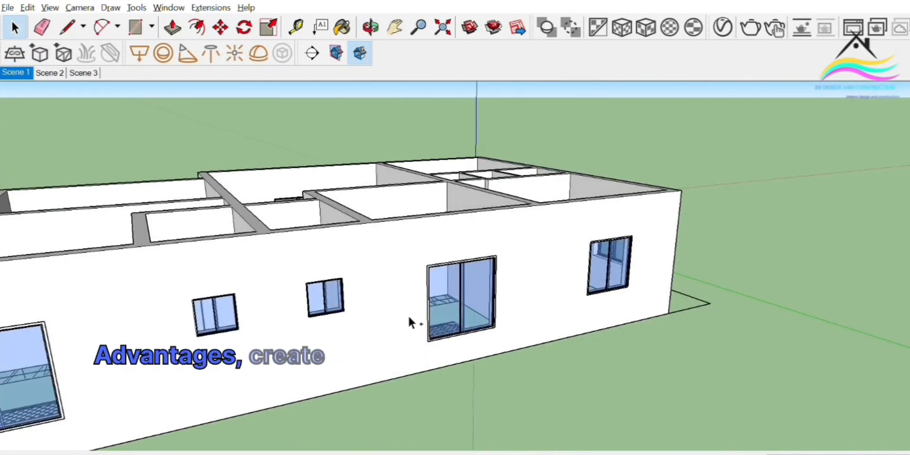
{"action": "scroll", "coordinate": [410, 300], "scroll_direction": "down", "scroll_amount": 5}
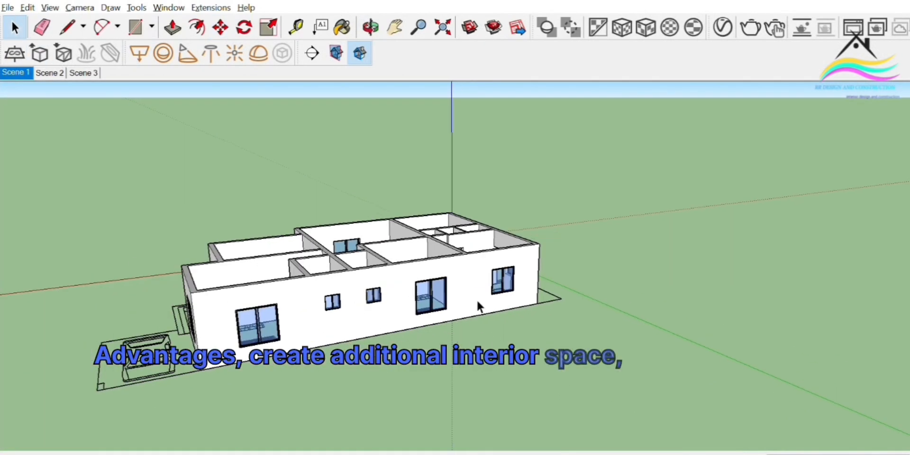
{"action": "middle_click_drag", "start_coordinate": [477, 305], "coordinate": [463, 444]}
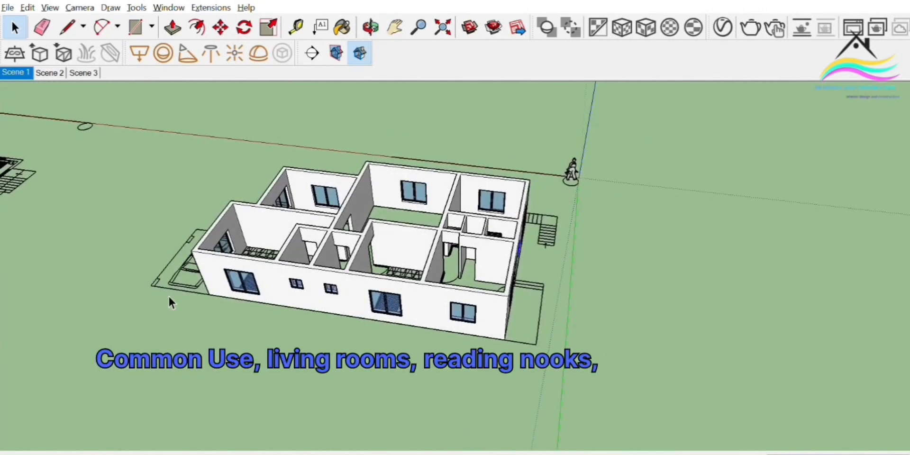
Trace the porch edge by the doorway and the base of the end wall and stair-side walls with the Line tool
{"action": "middle_click_drag", "start_coordinate": [171, 302], "coordinate": [364, 297]}
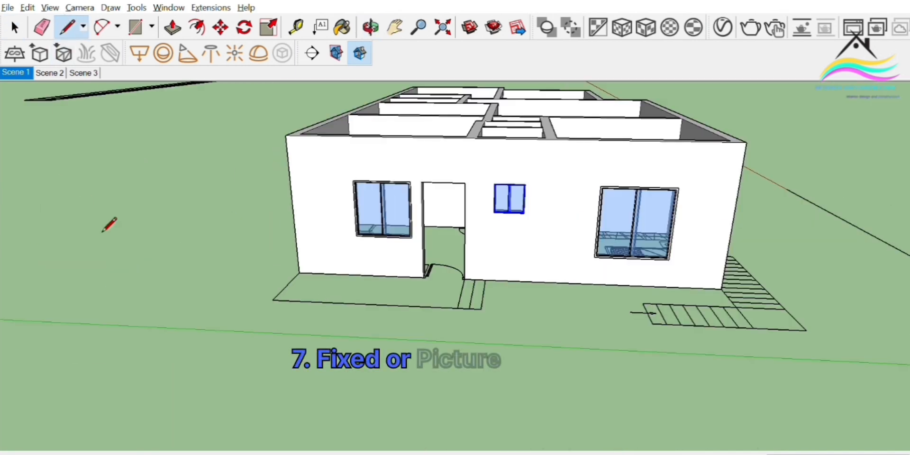
{"action": "mouse_move", "coordinate": [102, 231]}
{"action": "middle_mouse_down"}
{"action": "mouse_move", "coordinate": [390, 280]}
{"action": "mouse_move", "coordinate": [433, 279]}
{"action": "middle_mouse_up"}
{"action": "scroll", "coordinate": [712, 320], "scroll_direction": "up", "scroll_amount": 2}
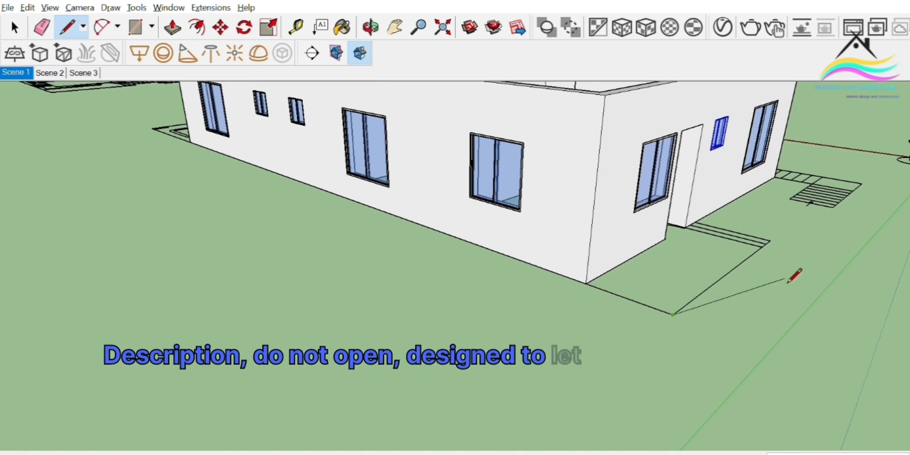
{"action": "middle_click_drag", "start_coordinate": [787, 283], "coordinate": [483, 297]}
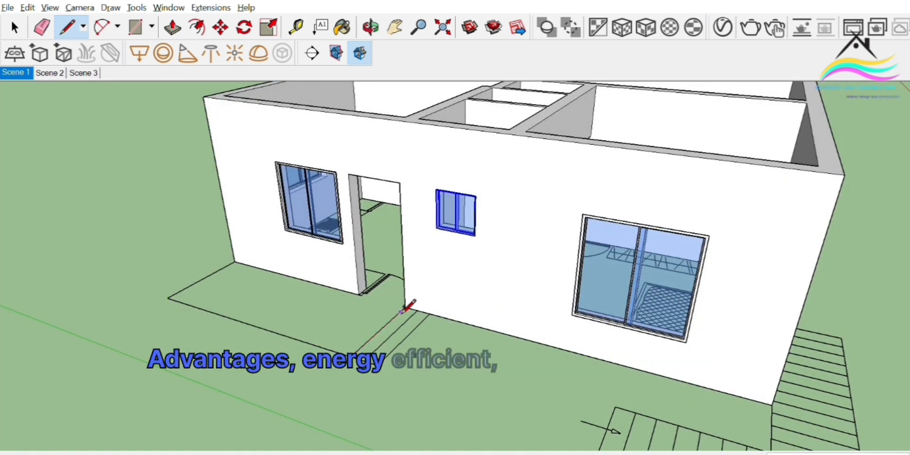
{"action": "scroll", "coordinate": [407, 306], "scroll_direction": "down", "scroll_amount": 5}
{"action": "scroll", "coordinate": [424, 325], "scroll_direction": "up", "scroll_amount": 8}
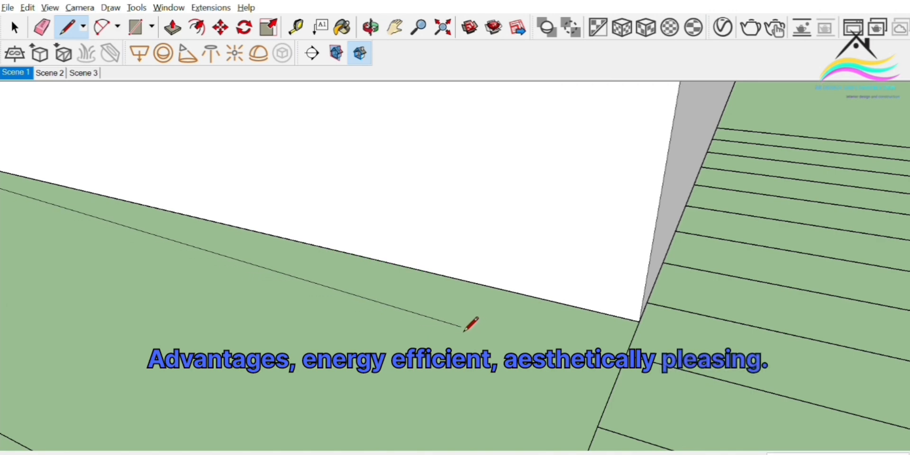
{"action": "scroll", "coordinate": [336, 322], "scroll_direction": "down", "scroll_amount": 8}
{"action": "mouse_move", "coordinate": [318, 314]}
{"action": "middle_mouse_down"}
{"action": "mouse_move", "coordinate": [102, 319]}
{"action": "mouse_move", "coordinate": [48, 306]}
{"action": "middle_mouse_up"}
{"action": "scroll", "coordinate": [444, 232], "scroll_direction": "up", "scroll_amount": 5}
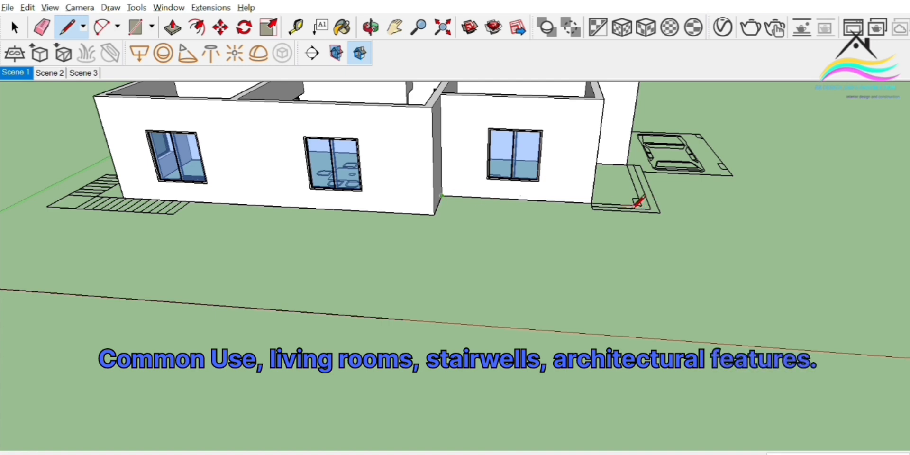
Trace the remaining base outline around the corner porch, car-side wall and long wall, closing it into a face
{"action": "scroll", "coordinate": [634, 202], "scroll_direction": "down", "scroll_amount": 2}
{"action": "middle_click_drag", "start_coordinate": [626, 200], "coordinate": [314, 234]}
{"action": "scroll", "coordinate": [426, 256], "scroll_direction": "up", "scroll_amount": 5}
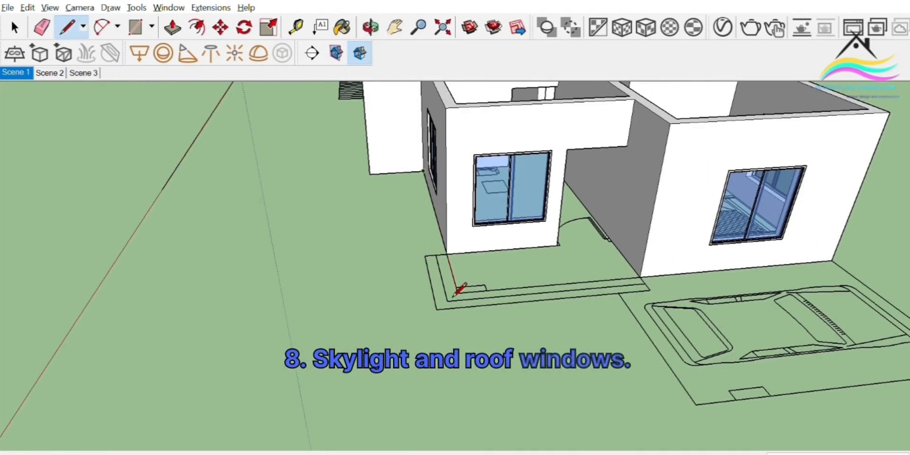
{"action": "middle_click_drag", "start_coordinate": [641, 280], "coordinate": [327, 280]}
{"action": "scroll", "coordinate": [445, 211], "scroll_direction": "down", "scroll_amount": 3}
{"action": "scroll", "coordinate": [437, 210], "scroll_direction": "down", "scroll_amount": 2}
{"action": "scroll", "coordinate": [604, 304], "scroll_direction": "up", "scroll_amount": 2}
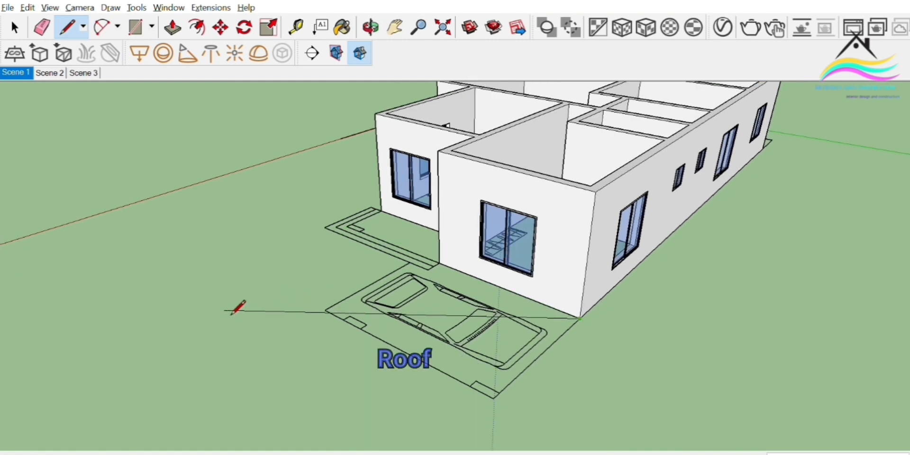
{"action": "middle_click_drag", "start_coordinate": [233, 310], "coordinate": [136, 254]}
{"action": "scroll", "coordinate": [136, 253], "scroll_direction": "down", "scroll_amount": 3}
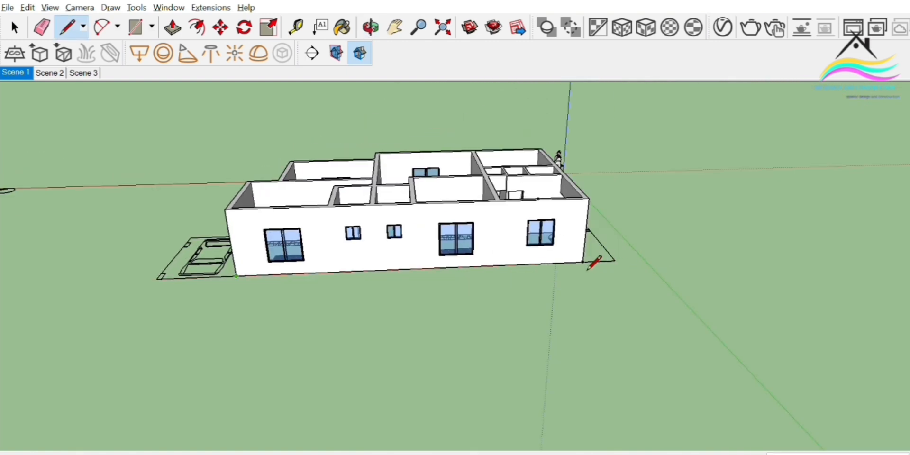
{"action": "left_click", "coordinate": [587, 267]}
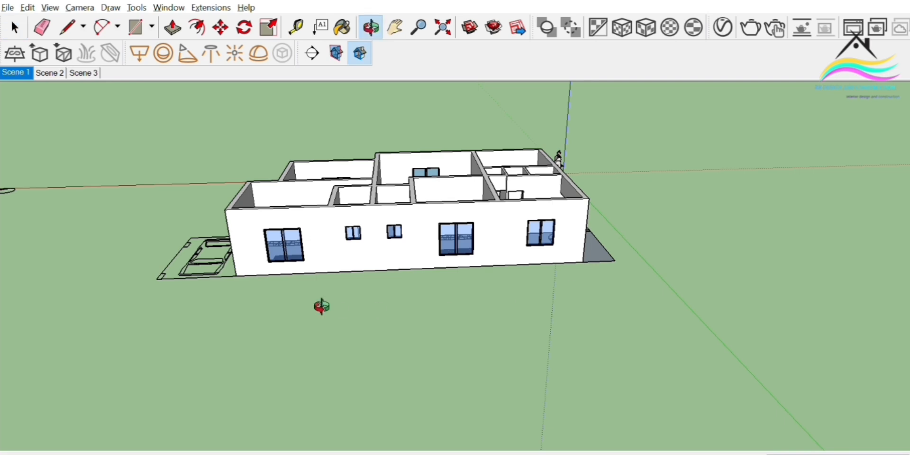
Push/Pull the underside face of the house downward by 600 to form a raised base
{"action": "mouse_move", "coordinate": [321, 307]}
{"action": "middle_mouse_down"}
{"action": "mouse_move", "coordinate": [830, 283]}
{"action": "mouse_move", "coordinate": [526, 285]}
{"action": "mouse_move", "coordinate": [593, 180]}
{"action": "mouse_move", "coordinate": [635, 137]}
{"action": "middle_mouse_up"}
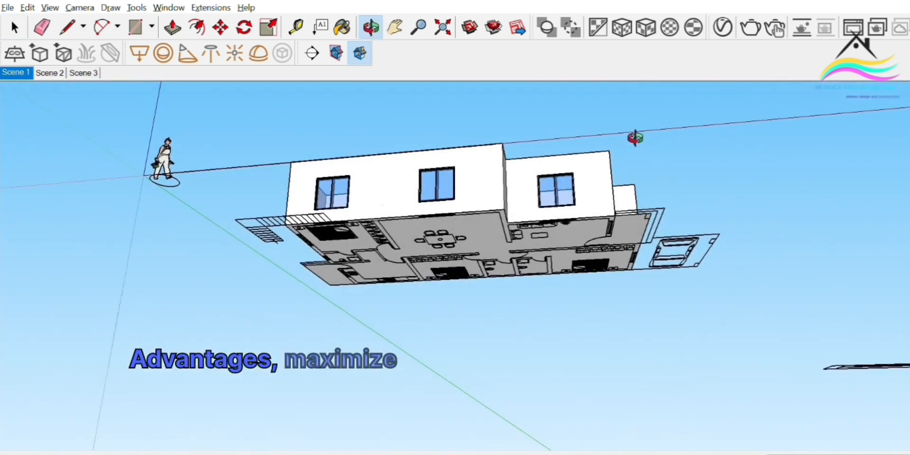
{"action": "key", "text": "p"}
{"action": "left_click", "coordinate": [487, 237]}
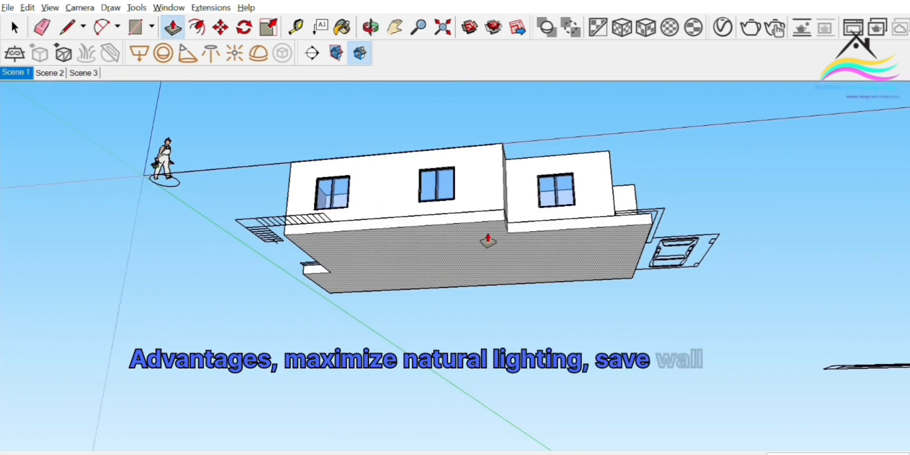
{"action": "type", "text": "600"}
{"action": "key", "text": "Return"}
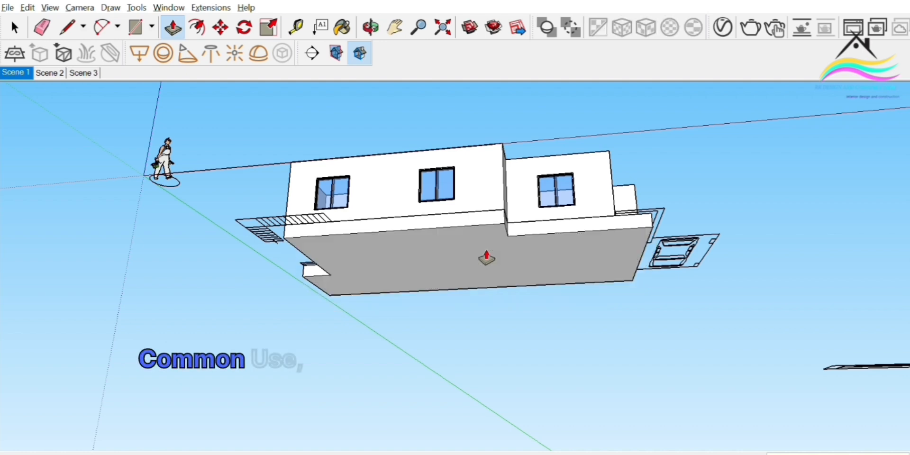
Examine the new base around the house and the edge where it meets the walls
{"action": "scroll", "coordinate": [475, 252], "scroll_direction": "down", "scroll_amount": 3}
{"action": "middle_click_drag", "start_coordinate": [475, 252], "coordinate": [288, 450]}
{"action": "scroll", "coordinate": [525, 301], "scroll_direction": "up", "scroll_amount": 5}
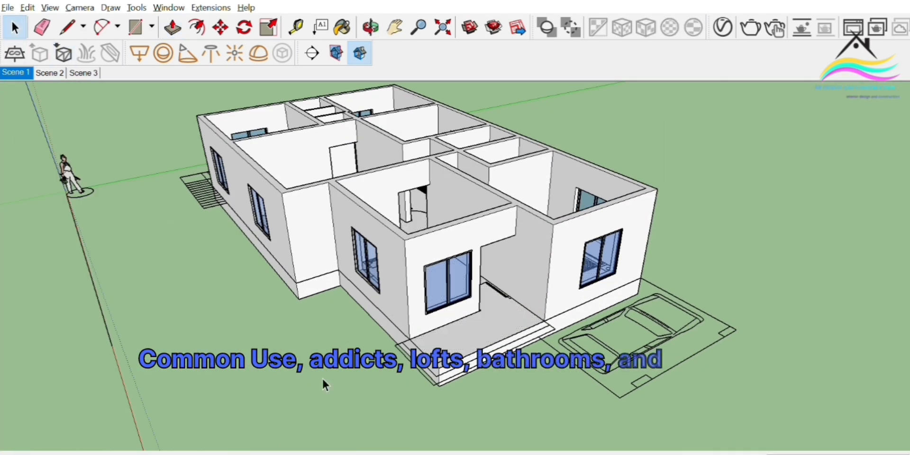
{"action": "middle_click_drag", "start_coordinate": [322, 377], "coordinate": [659, 367]}
{"action": "scroll", "coordinate": [363, 258], "scroll_direction": "up", "scroll_amount": 5}
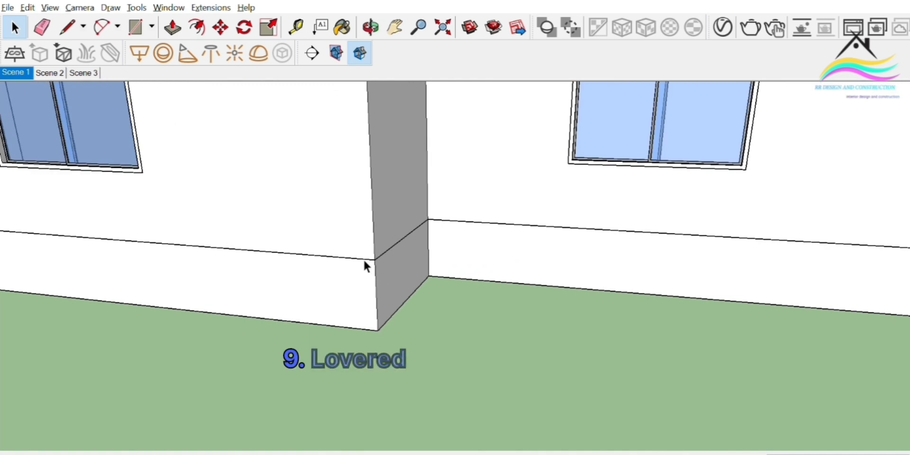
Push/Pull the base's side faces outward slightly past the walls on both sides of the stepped corner on the stair and porch side
{"action": "middle_click_drag", "start_coordinate": [366, 264], "coordinate": [366, 326]}
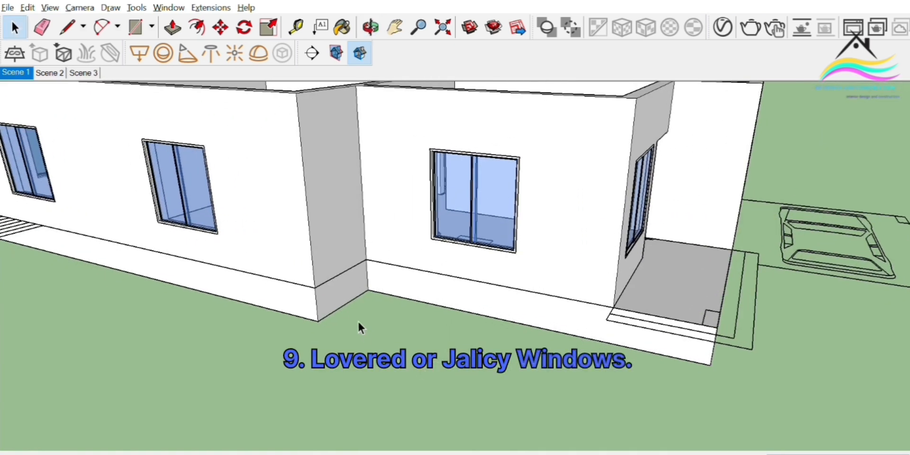
{"action": "key", "text": "p"}
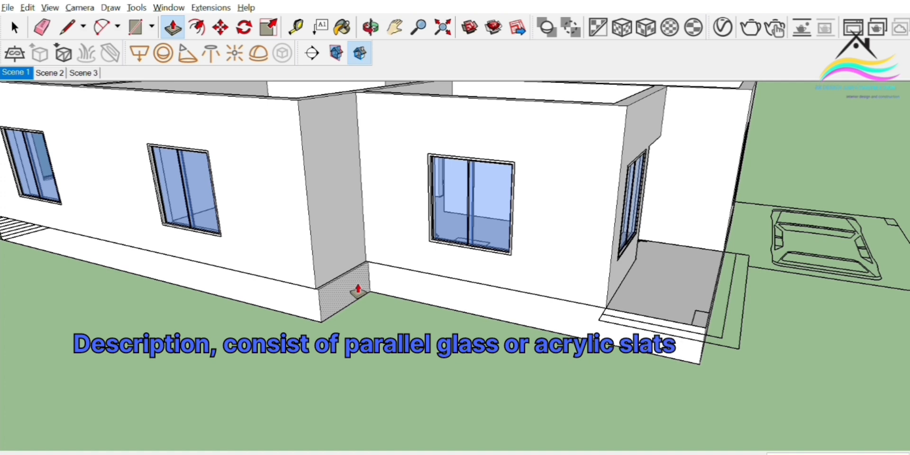
{"action": "scroll", "coordinate": [303, 285], "scroll_direction": "up", "scroll_amount": 3}
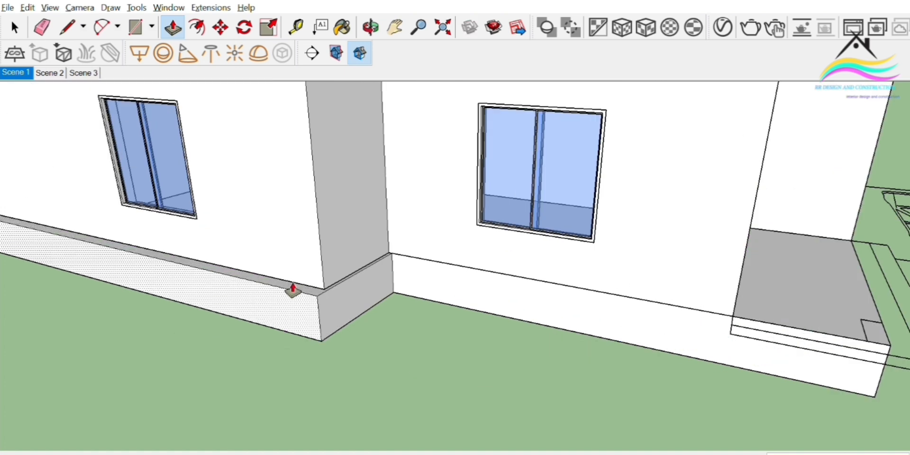
{"action": "key", "text": "Return"}
{"action": "double_click", "coordinate": [515, 290]}
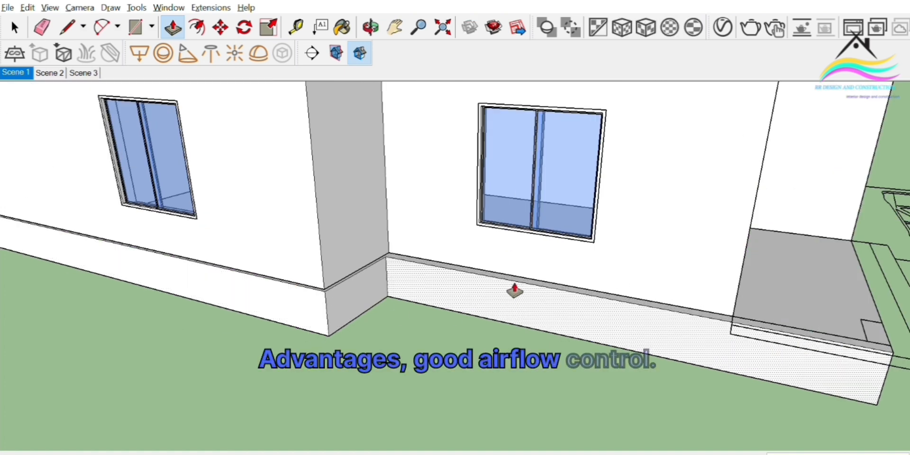
{"action": "key", "text": "Return"}
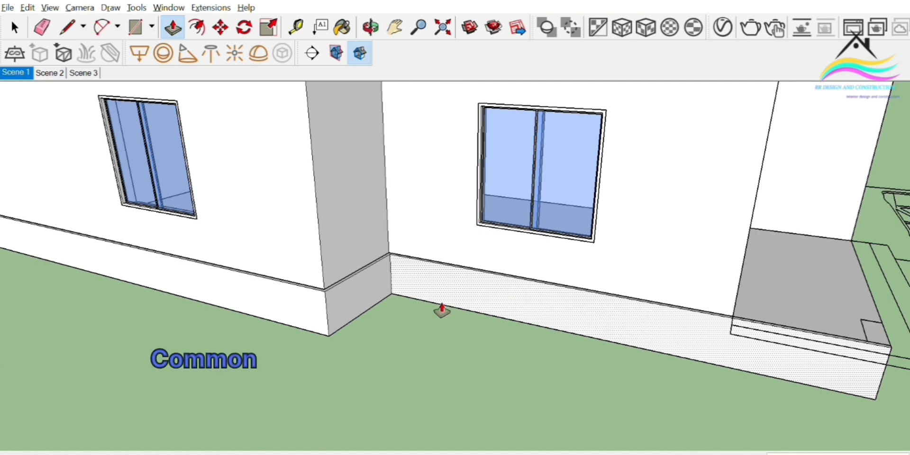
Push/Pull the base's side faces slightly outward below the car-side wall and the long wall with the two small windows
{"action": "scroll", "coordinate": [440, 312], "scroll_direction": "down", "scroll_amount": 3}
{"action": "middle_click_drag", "start_coordinate": [552, 319], "coordinate": [319, 309]}
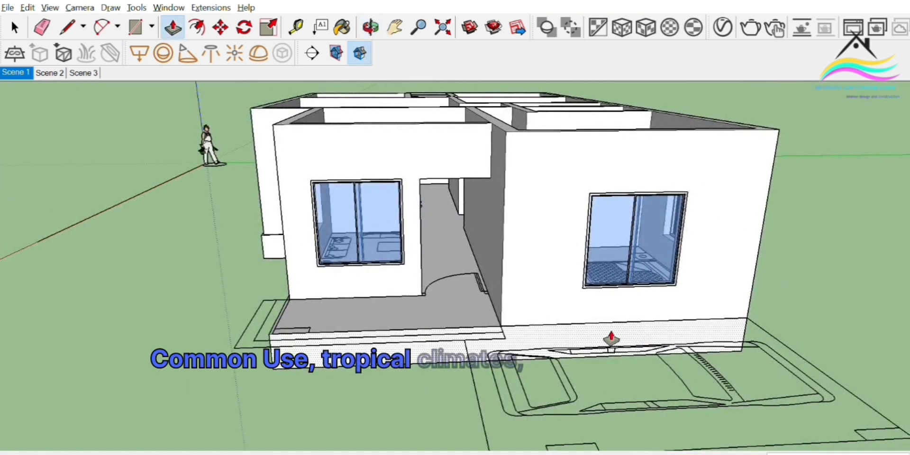
{"action": "scroll", "coordinate": [611, 337], "scroll_direction": "up", "scroll_amount": 3}
{"action": "left_click_drag", "start_coordinate": [573, 327], "coordinate": [572, 332]}
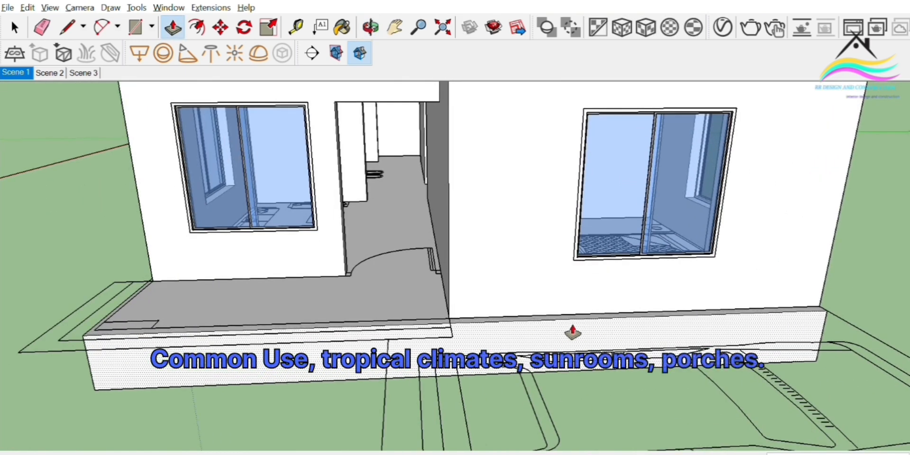
{"action": "key", "text": "Return"}
{"action": "scroll", "coordinate": [572, 332], "scroll_direction": "down", "scroll_amount": 3}
{"action": "middle_click_drag", "start_coordinate": [572, 332], "coordinate": [400, 334]}
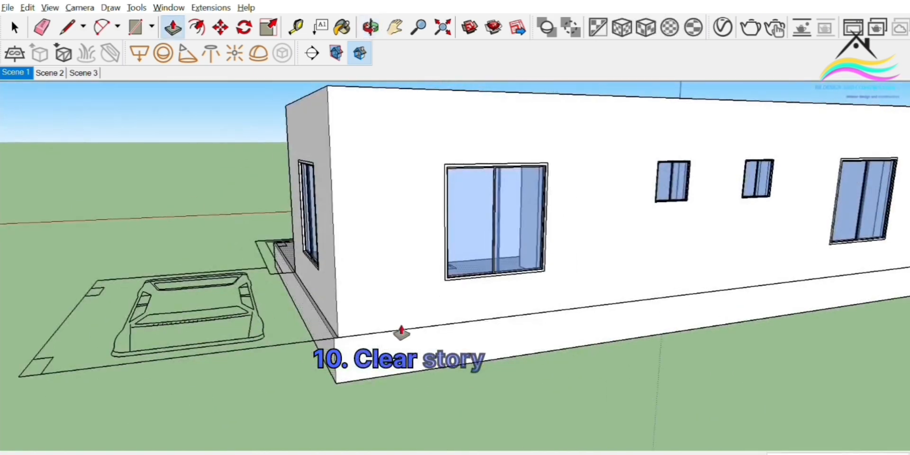
{"action": "left_click", "coordinate": [471, 330]}
{"action": "key", "text": "Return"}
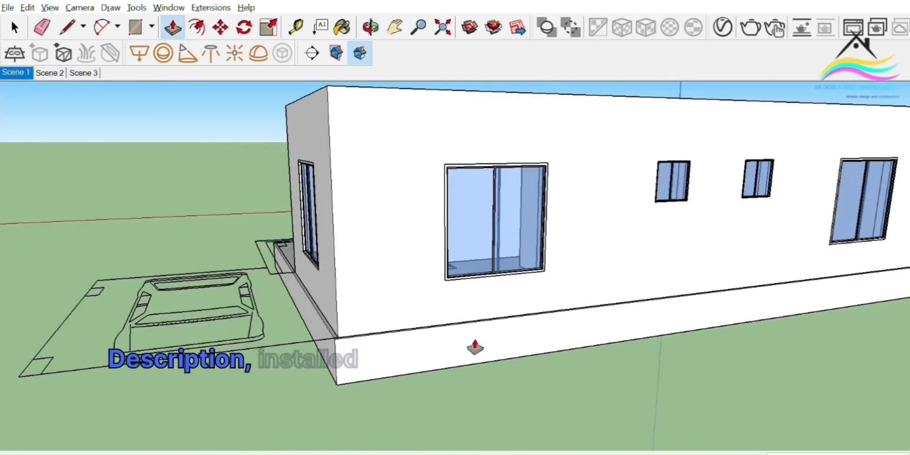
Push/Pull the narrow side face of the base outward at the end of the projecting porch slab
{"action": "scroll", "coordinate": [314, 312], "scroll_direction": "down", "scroll_amount": 1}
{"action": "middle_click_drag", "start_coordinate": [314, 312], "coordinate": [228, 427]}
{"action": "middle_click_drag", "start_coordinate": [235, 287], "coordinate": [368, 281]}
{"action": "scroll", "coordinate": [240, 285], "scroll_direction": "down", "scroll_amount": 3}
{"action": "scroll", "coordinate": [368, 281], "scroll_direction": "down", "scroll_amount": 1}
{"action": "scroll", "coordinate": [367, 281], "scroll_direction": "down", "scroll_amount": 1}
{"action": "middle_click_drag", "start_coordinate": [481, 335], "coordinate": [272, 256]}
{"action": "scroll", "coordinate": [457, 345], "scroll_direction": "up", "scroll_amount": 5}
{"action": "scroll", "coordinate": [463, 329], "scroll_direction": "up", "scroll_amount": 5}
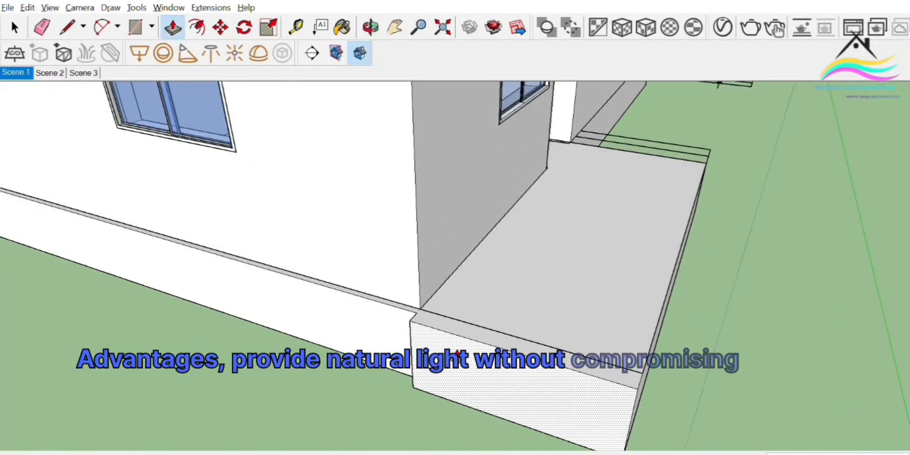
Push/Pull the front and inner side of the doorway porch slab and the adjoining base face outward slightly
{"action": "scroll", "coordinate": [458, 353], "scroll_direction": "down", "scroll_amount": 3}
{"action": "middle_click_drag", "start_coordinate": [676, 346], "coordinate": [339, 315]}
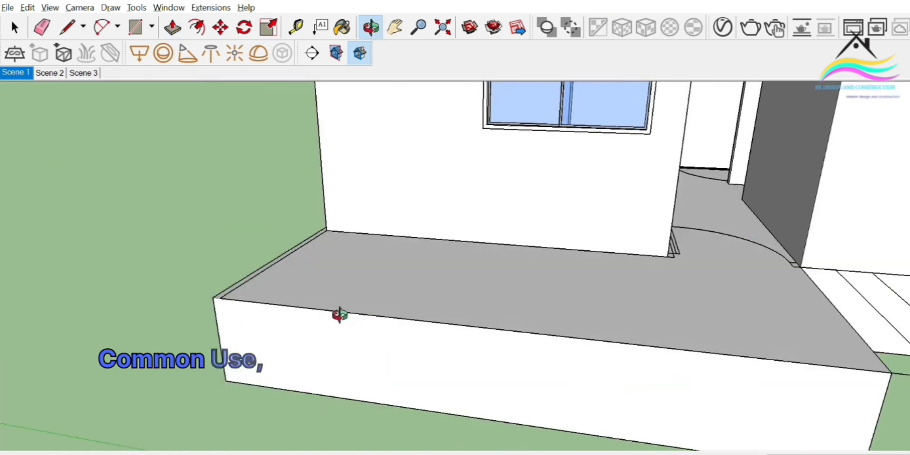
{"action": "scroll", "coordinate": [339, 315], "scroll_direction": "down", "scroll_amount": 4}
{"action": "key", "text": "p"}
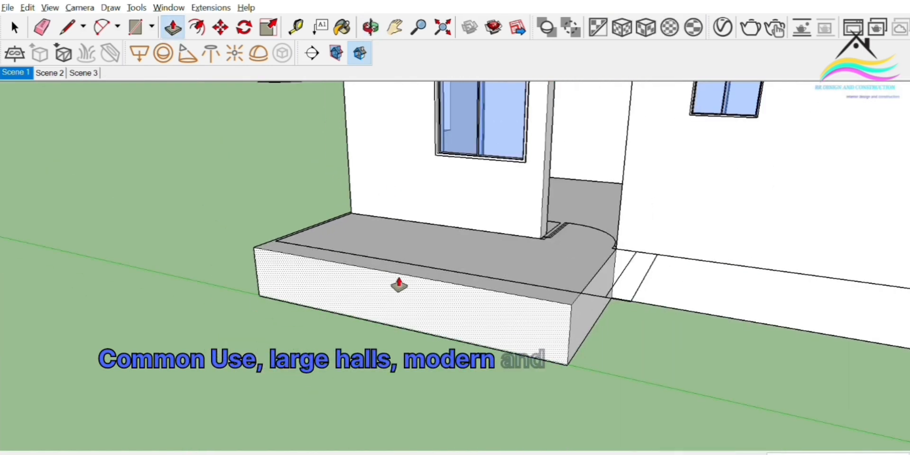
{"action": "middle_click_drag", "start_coordinate": [420, 283], "coordinate": [526, 339]}
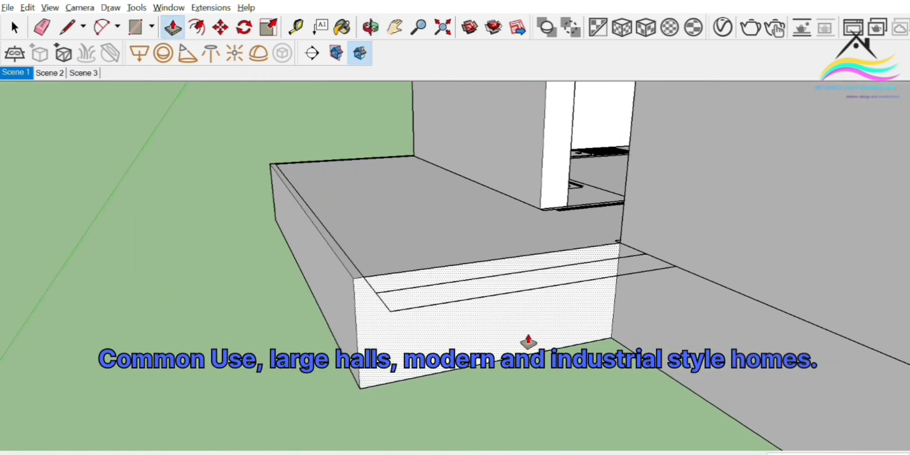
{"action": "left_click_drag", "start_coordinate": [520, 337], "coordinate": [531, 344]}
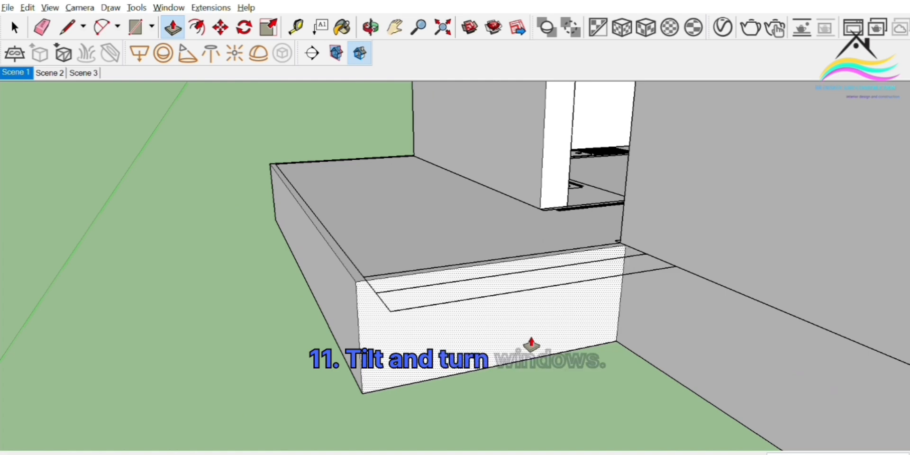
{"action": "left_click_drag", "start_coordinate": [680, 338], "coordinate": [648, 343]}
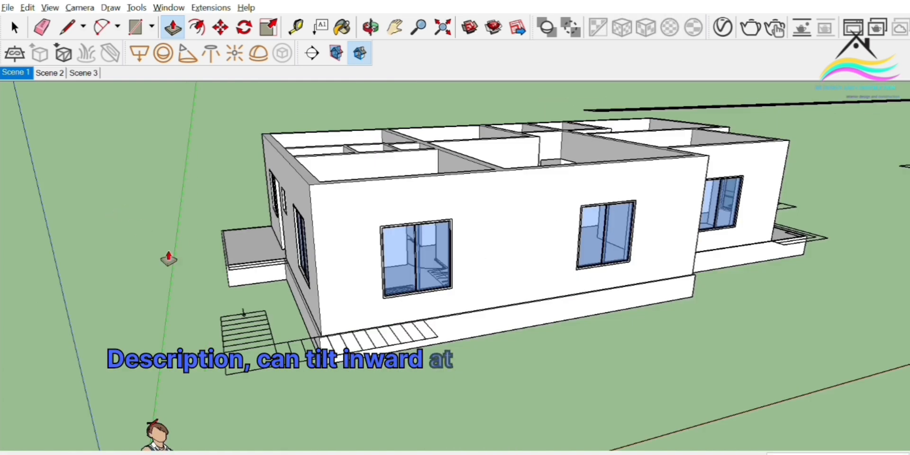
Erase the leftover vertical edge on the base's side face near the porch corner
{"action": "middle_click_drag", "start_coordinate": [162, 258], "coordinate": [425, 346]}
{"action": "scroll", "coordinate": [516, 383], "scroll_direction": "up", "scroll_amount": 5}
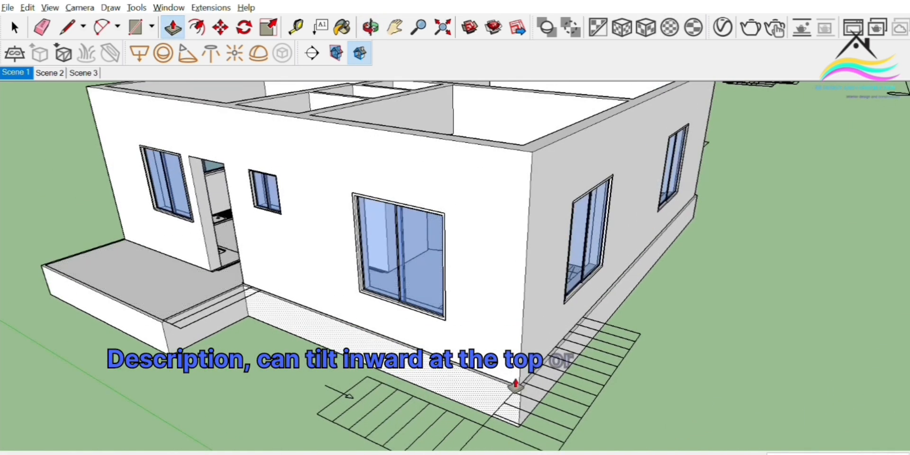
{"action": "scroll", "coordinate": [549, 346], "scroll_direction": "down", "scroll_amount": 3}
{"action": "scroll", "coordinate": [556, 340], "scroll_direction": "down", "scroll_amount": 2}
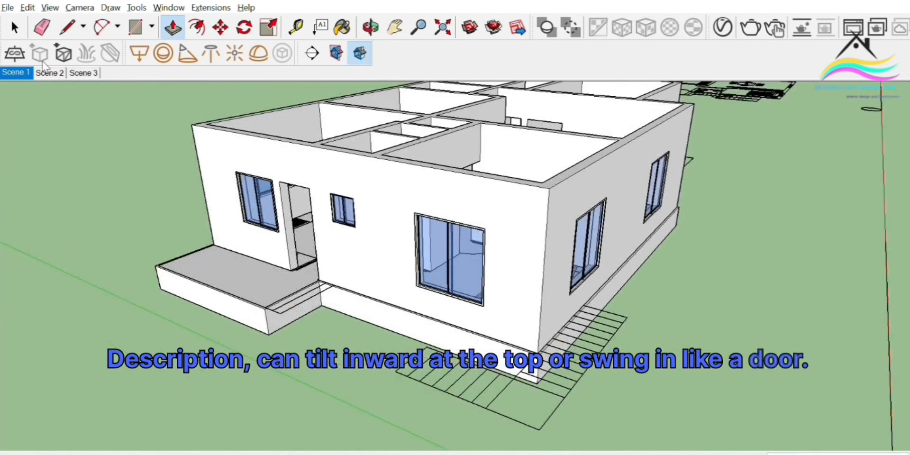
{"action": "left_click", "coordinate": [15, 27]}
{"action": "middle_click_drag", "start_coordinate": [374, 272], "coordinate": [664, 128]}
{"action": "scroll", "coordinate": [558, 139], "scroll_direction": "up", "scroll_amount": 2}
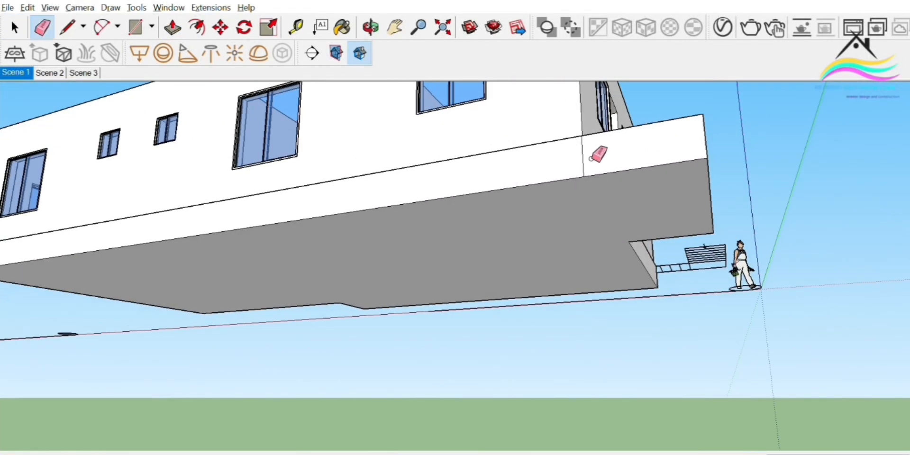
{"action": "left_click_drag", "start_coordinate": [585, 158], "coordinate": [598, 160]}
Select the raised base with crossing selection boxes drawn across it below the doorway-side wall
{"action": "scroll", "coordinate": [678, 188], "scroll_direction": "down", "scroll_amount": 3}
{"action": "mouse_move", "coordinate": [357, 220]}
{"action": "middle_mouse_down"}
{"action": "mouse_move", "coordinate": [701, 174]}
{"action": "mouse_move", "coordinate": [729, 242]}
{"action": "mouse_move", "coordinate": [274, 204]}
{"action": "mouse_move", "coordinate": [469, 203]}
{"action": "mouse_move", "coordinate": [548, 177]}
{"action": "mouse_move", "coordinate": [697, 163]}
{"action": "mouse_move", "coordinate": [473, 197]}
{"action": "mouse_move", "coordinate": [786, 175]}
{"action": "mouse_move", "coordinate": [467, 264]}
{"action": "mouse_move", "coordinate": [621, 291]}
{"action": "middle_mouse_up"}
{"action": "mouse_move", "coordinate": [392, 254]}
{"action": "middle_mouse_down"}
{"action": "mouse_move", "coordinate": [474, 363]}
{"action": "mouse_move", "coordinate": [506, 372]}
{"action": "middle_mouse_up"}
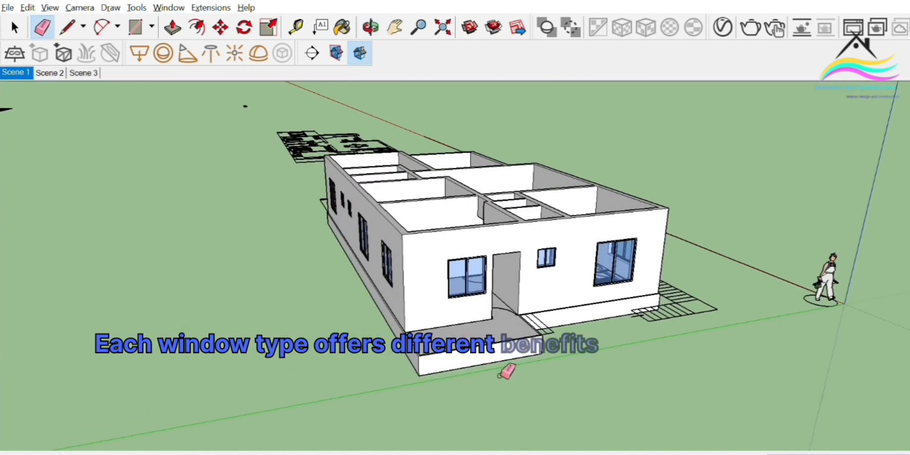
{"action": "middle_click_drag", "start_coordinate": [418, 260], "coordinate": [433, 166]}
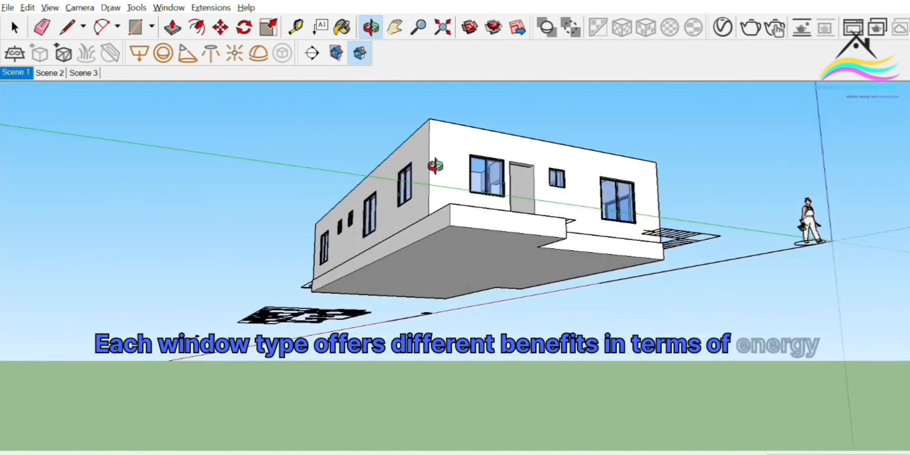
{"action": "scroll", "coordinate": [557, 215], "scroll_direction": "up", "scroll_amount": 3}
{"action": "middle_click_drag", "start_coordinate": [558, 219], "coordinate": [429, 193]}
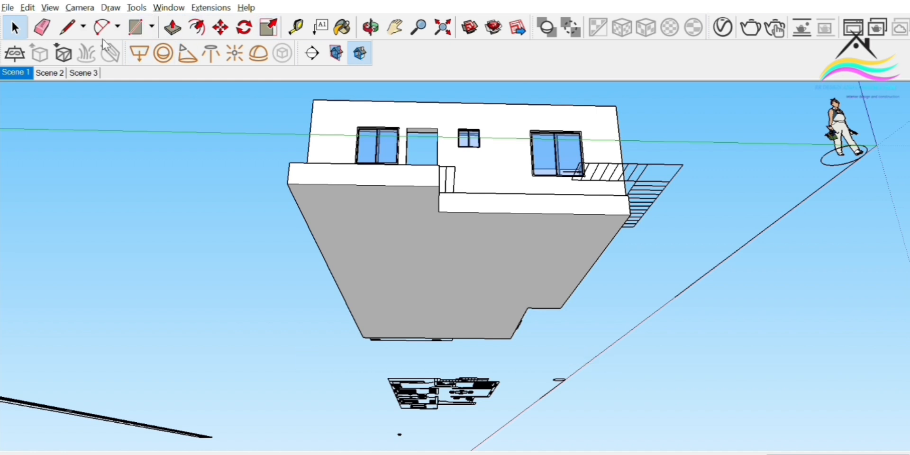
{"action": "middle_click_drag", "start_coordinate": [495, 234], "coordinate": [601, 318]}
{"action": "left_click_drag", "start_coordinate": [706, 333], "coordinate": [267, 310]}
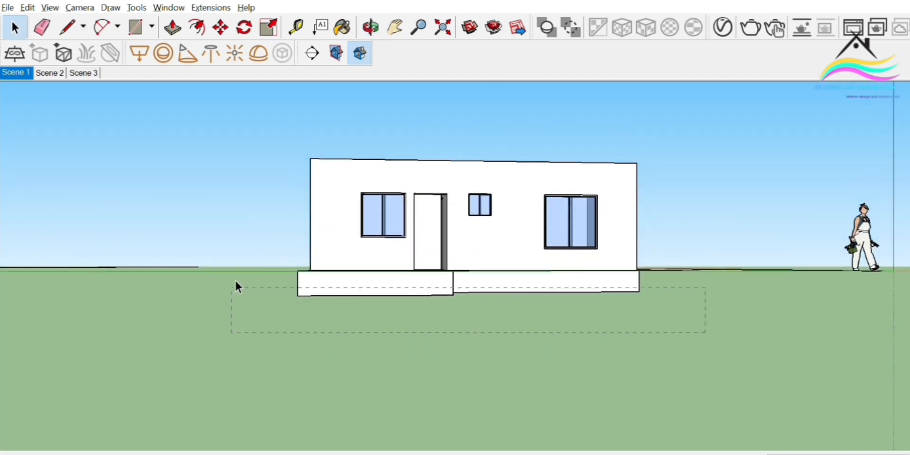
{"action": "left_click_drag", "start_coordinate": [238, 286], "coordinate": [234, 286]}
{"action": "middle_click_drag", "start_coordinate": [303, 290], "coordinate": [353, 310]}
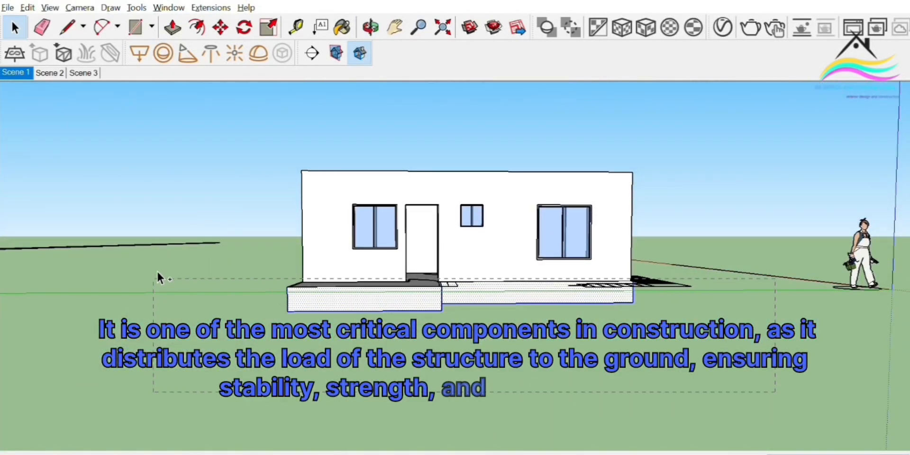
{"action": "left_click_drag", "start_coordinate": [157, 272], "coordinate": [156, 266]}
Remove the house walls and surrounding unwanted geometry from the selection of the base
{"action": "middle_click_drag", "start_coordinate": [217, 310], "coordinate": [531, 342]}
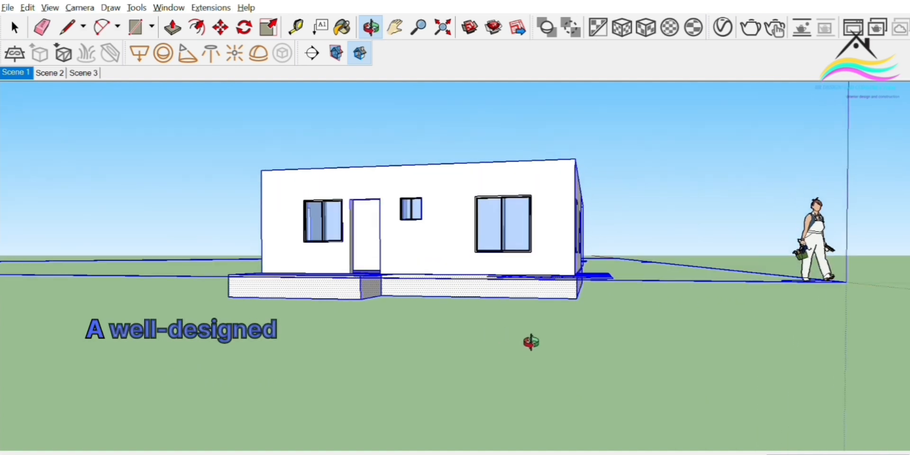
{"action": "key", "text": "space"}
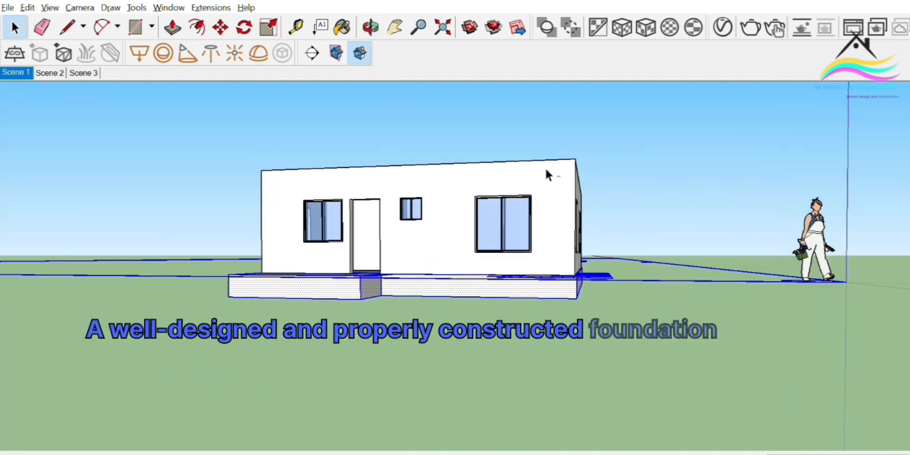
{"action": "left_click_drag", "start_coordinate": [712, 337], "coordinate": [706, 337], "text": "shift"}
{"action": "middle_click_drag", "start_coordinate": [562, 307], "coordinate": [812, 307]}
{"action": "middle_click_drag", "start_coordinate": [422, 327], "coordinate": [811, 290]}
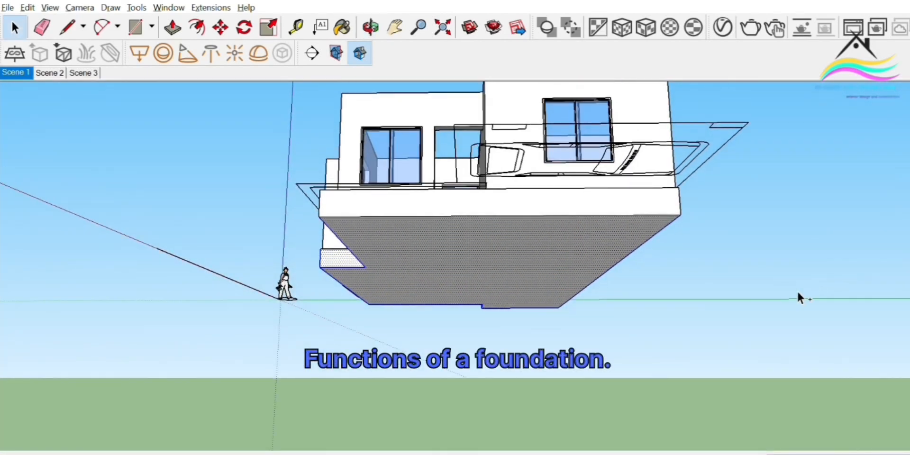
Box-select the base again from the car side and remove the stair-side windows and other surplus objects from the selection
{"action": "left_click_drag", "start_coordinate": [795, 311], "coordinate": [265, 161]}
{"action": "middle_click_drag", "start_coordinate": [450, 250], "coordinate": [443, 267]}
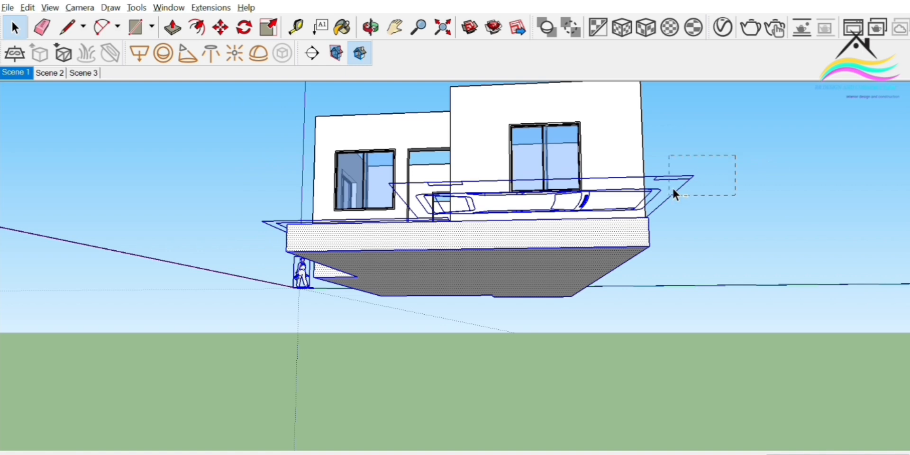
{"action": "middle_click_drag", "start_coordinate": [599, 228], "coordinate": [697, 286]}
{"action": "middle_click_drag", "start_coordinate": [360, 289], "coordinate": [536, 270]}
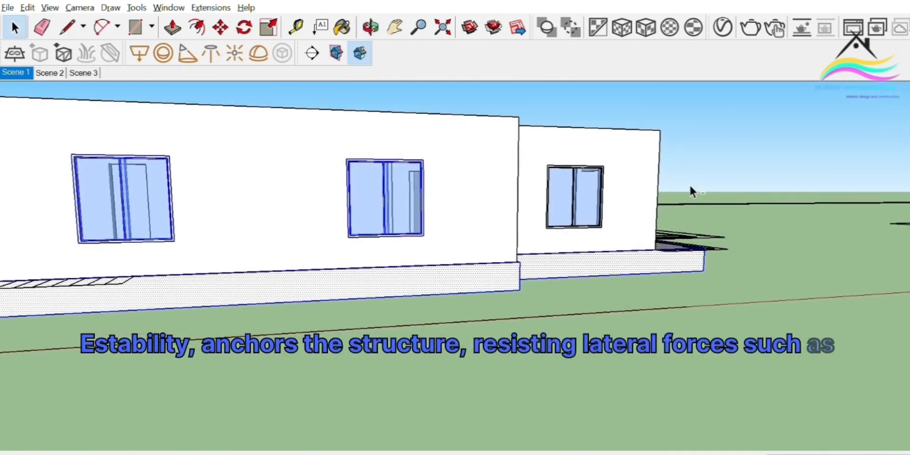
{"action": "left_click_drag", "start_coordinate": [67, 152], "coordinate": [66, 152], "text": "shift"}
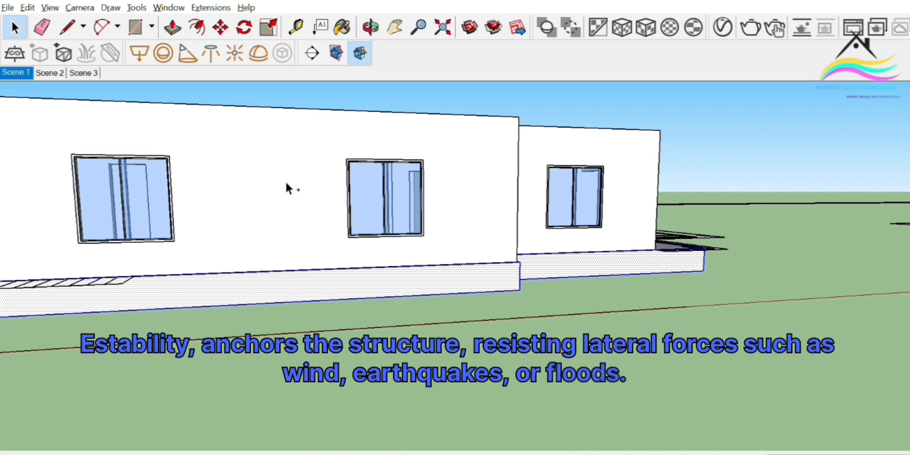
Deselect the remaining window on the doorway-side wall and group the selected base geometry
{"action": "scroll", "coordinate": [664, 204], "scroll_direction": "down", "scroll_amount": 8}
{"action": "scroll", "coordinate": [526, 199], "scroll_direction": "up", "scroll_amount": 5}
{"action": "middle_click_drag", "start_coordinate": [548, 199], "coordinate": [593, 269]}
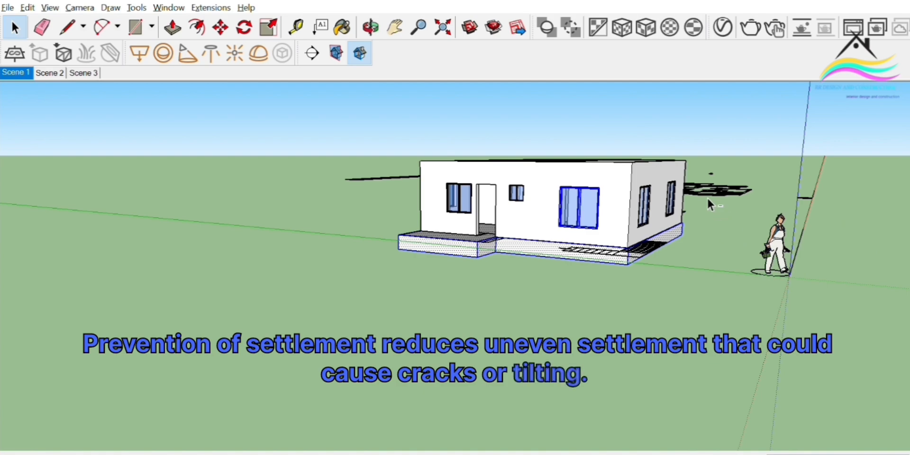
{"action": "middle_click_drag", "start_coordinate": [309, 229], "coordinate": [10, 241]}
{"action": "middle_click_drag", "start_coordinate": [583, 262], "coordinate": [322, 174]}
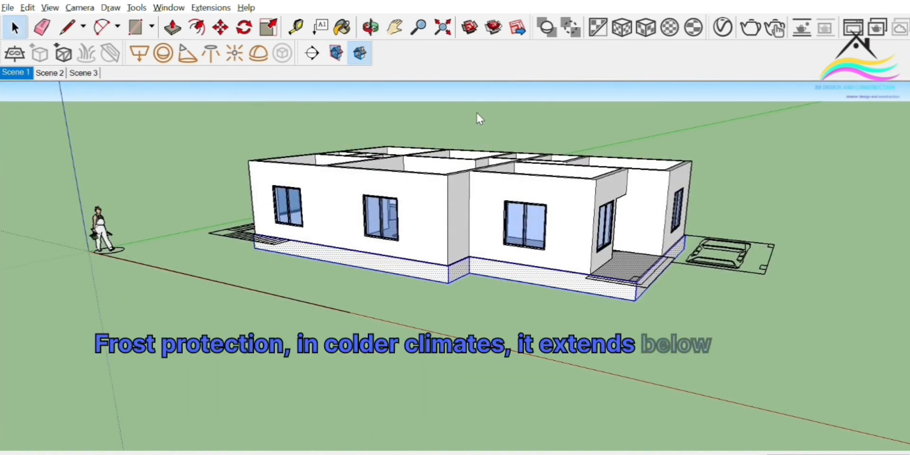
{"action": "key", "text": "ctrl+g"}
Examine the house on its grouped base from above, along with the separate floor plan lying beside it
{"action": "middle_click_drag", "start_coordinate": [283, 313], "coordinate": [378, 408]}
{"action": "left_click", "coordinate": [376, 316]}
{"action": "scroll", "coordinate": [638, 264], "scroll_direction": "up", "scroll_amount": 3}
{"action": "scroll", "coordinate": [638, 270], "scroll_direction": "down", "scroll_amount": 5}
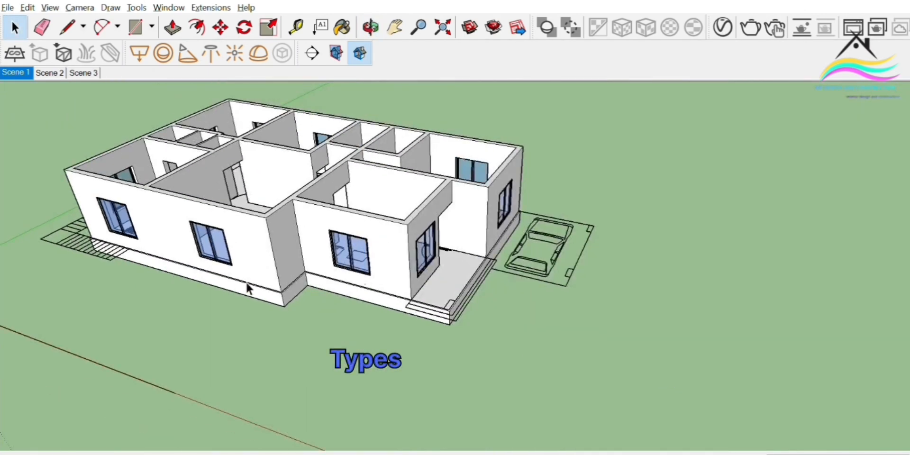
{"action": "middle_click_drag", "start_coordinate": [639, 270], "coordinate": [467, 379]}
{"action": "scroll", "coordinate": [376, 209], "scroll_direction": "up", "scroll_amount": 4}
{"action": "scroll", "coordinate": [375, 208], "scroll_direction": "down", "scroll_amount": 3}
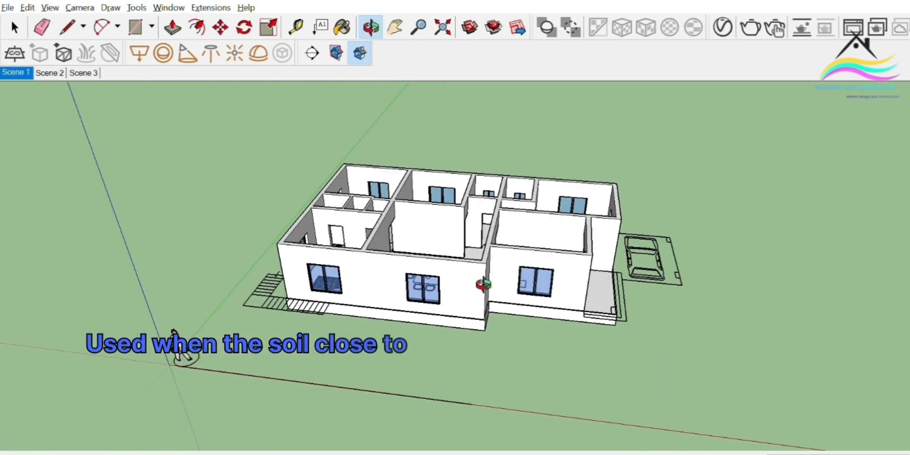
{"action": "middle_click_drag", "start_coordinate": [376, 208], "coordinate": [579, 303]}
{"action": "scroll", "coordinate": [311, 259], "scroll_direction": "down", "scroll_amount": 4}
{"action": "scroll", "coordinate": [594, 261], "scroll_direction": "up", "scroll_amount": 3}
{"action": "scroll", "coordinate": [593, 263], "scroll_direction": "down", "scroll_amount": 3}
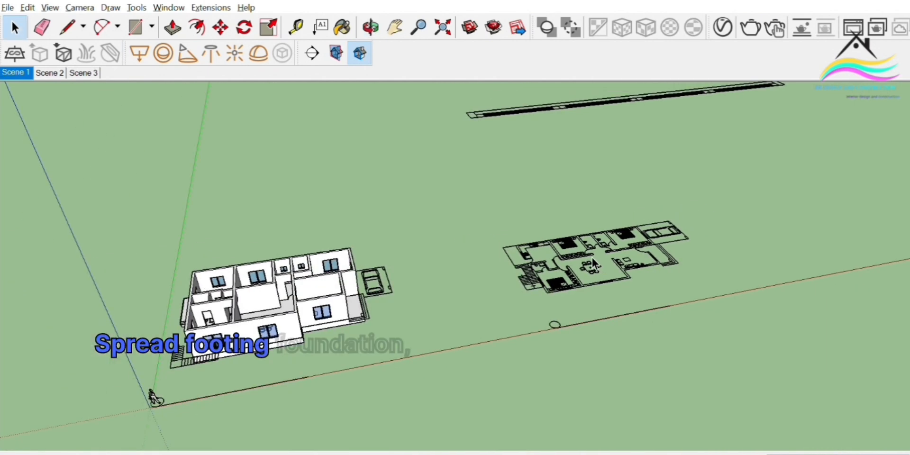
{"action": "middle_click_drag", "start_coordinate": [600, 247], "coordinate": [682, 328]}
{"action": "scroll", "coordinate": [246, 300], "scroll_direction": "up", "scroll_amount": 2}
{"action": "scroll", "coordinate": [505, 307], "scroll_direction": "down", "scroll_amount": 3}
{"action": "middle_click_drag", "start_coordinate": [505, 307], "coordinate": [401, 363]}
{"action": "scroll", "coordinate": [401, 364], "scroll_direction": "up", "scroll_amount": 5}
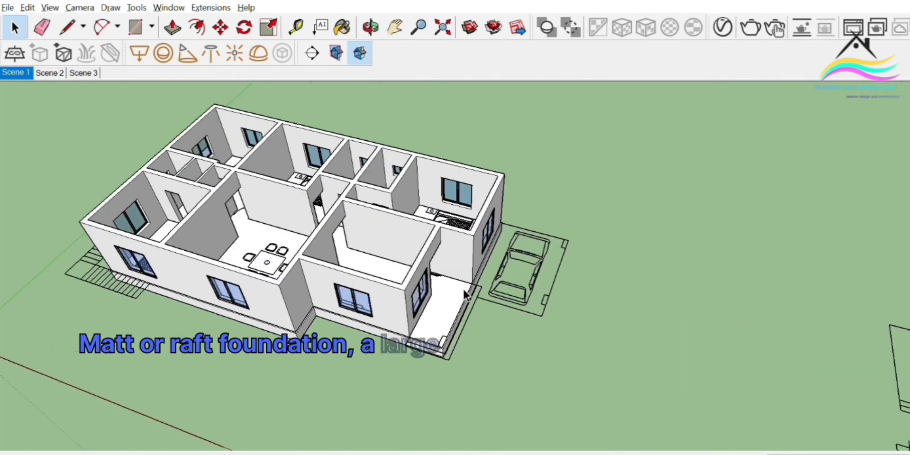
Copy the grouped base straight up from the ground to the top of the house walls as a roof slab
{"action": "scroll", "coordinate": [525, 308], "scroll_direction": "down", "scroll_amount": 1}
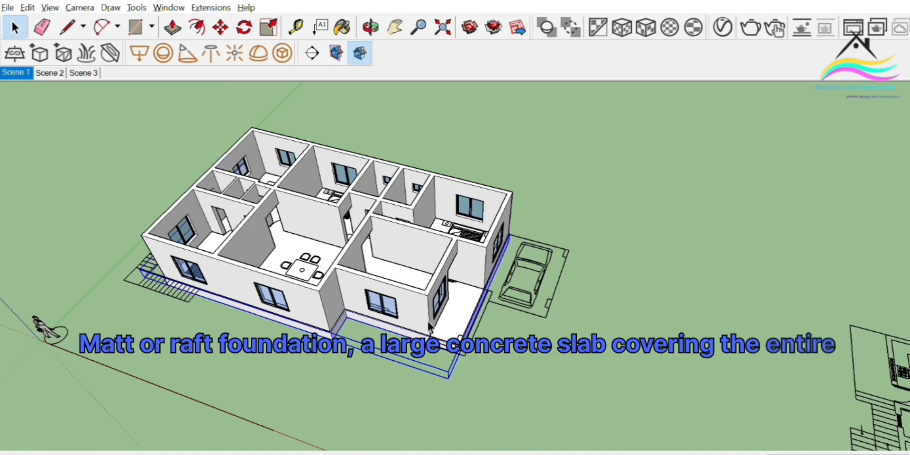
{"action": "middle_click_drag", "start_coordinate": [428, 323], "coordinate": [501, 241]}
{"action": "scroll", "coordinate": [351, 296], "scroll_direction": "up", "scroll_amount": 2}
{"action": "scroll", "coordinate": [373, 313], "scroll_direction": "down", "scroll_amount": 3}
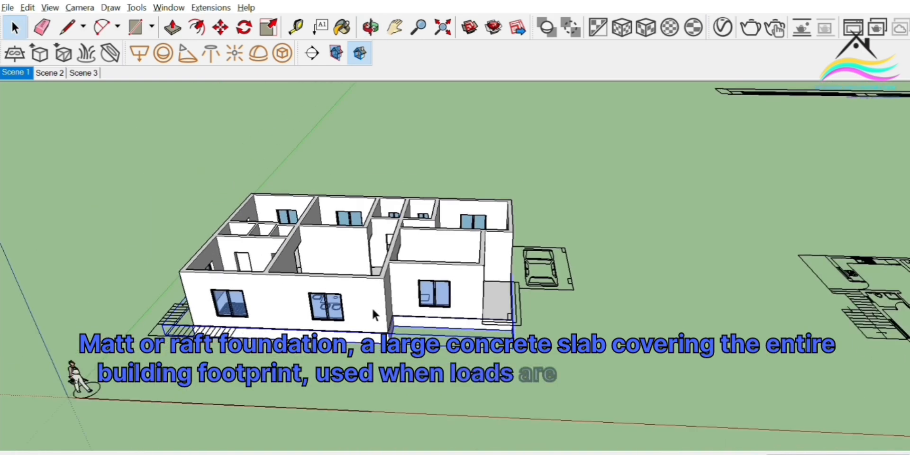
{"action": "middle_click_drag", "start_coordinate": [374, 315], "coordinate": [457, 337]}
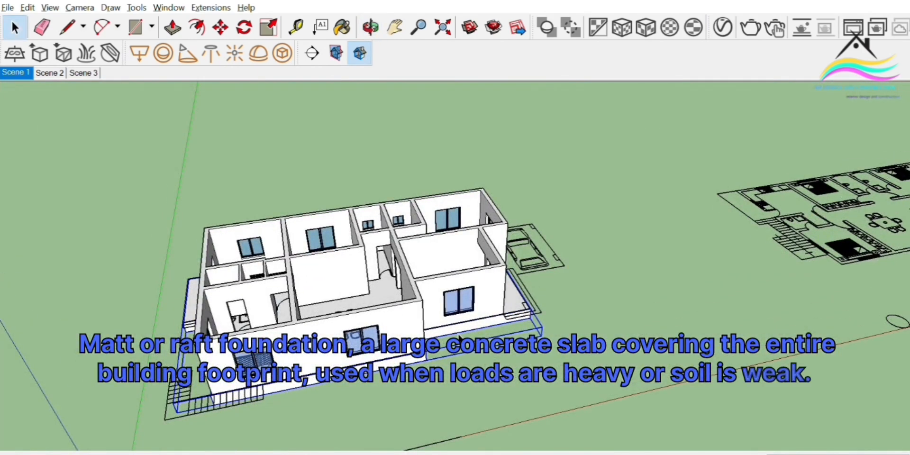
{"action": "key", "text": "m"}
{"action": "scroll", "coordinate": [443, 353], "scroll_direction": "up", "scroll_amount": 3}
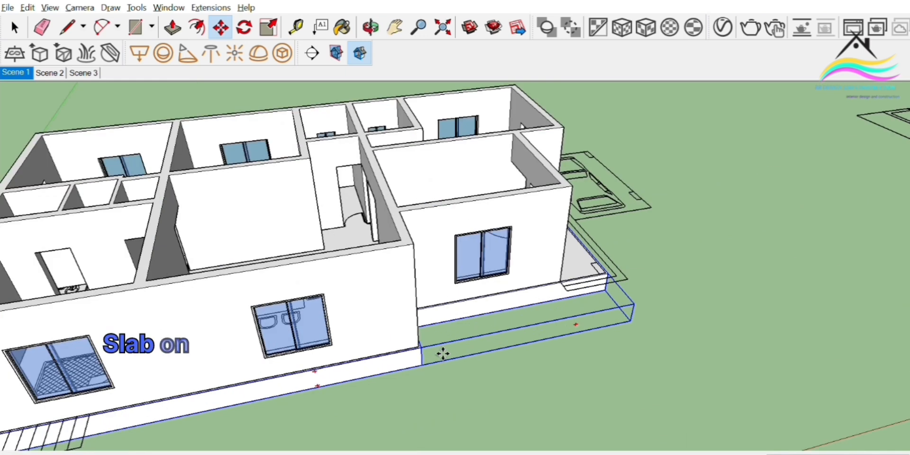
{"action": "left_click", "coordinate": [433, 350]}
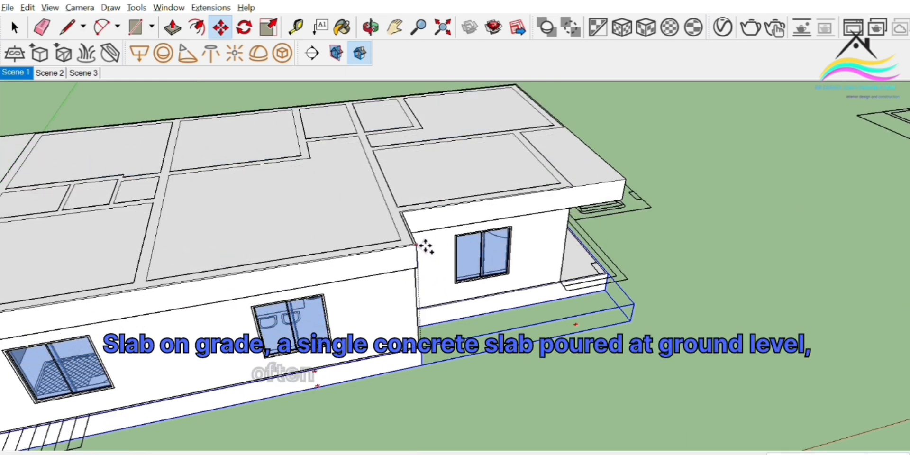
{"action": "left_click", "coordinate": [426, 246]}
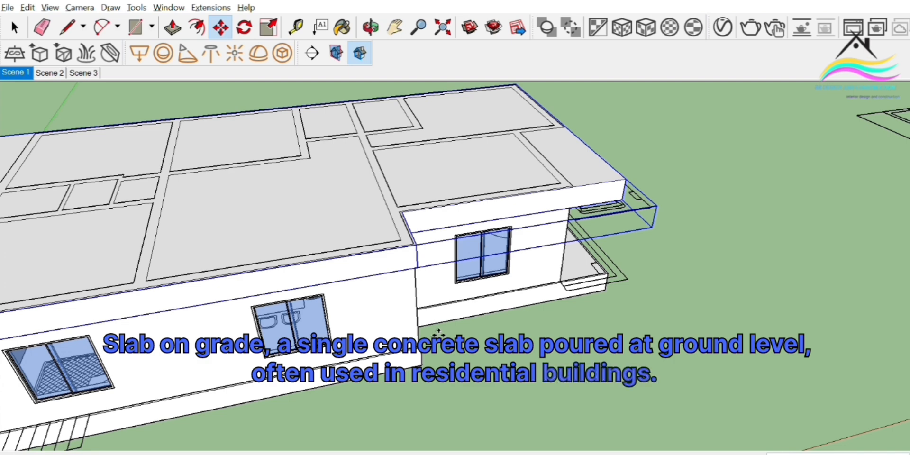
Raise the copied slab so its lower corner meets the top corner of the walls
{"action": "scroll", "coordinate": [431, 279], "scroll_direction": "up", "scroll_amount": 3}
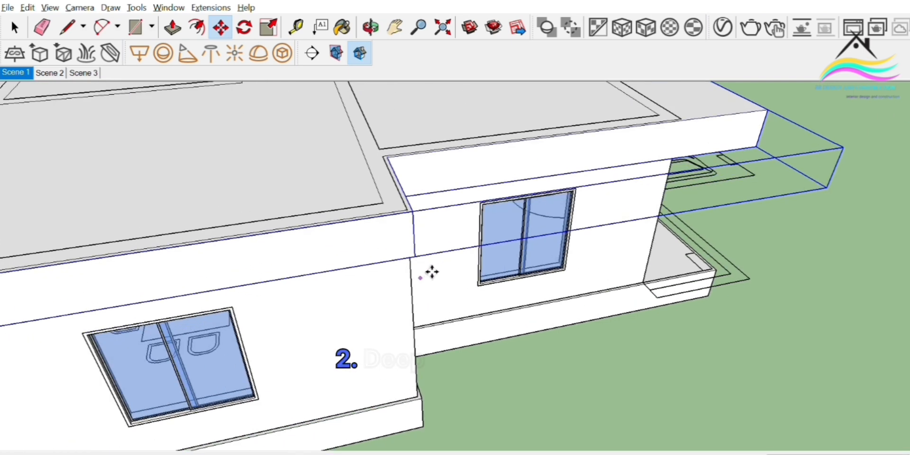
{"action": "left_click", "coordinate": [425, 245]}
{"action": "left_click", "coordinate": [418, 207]}
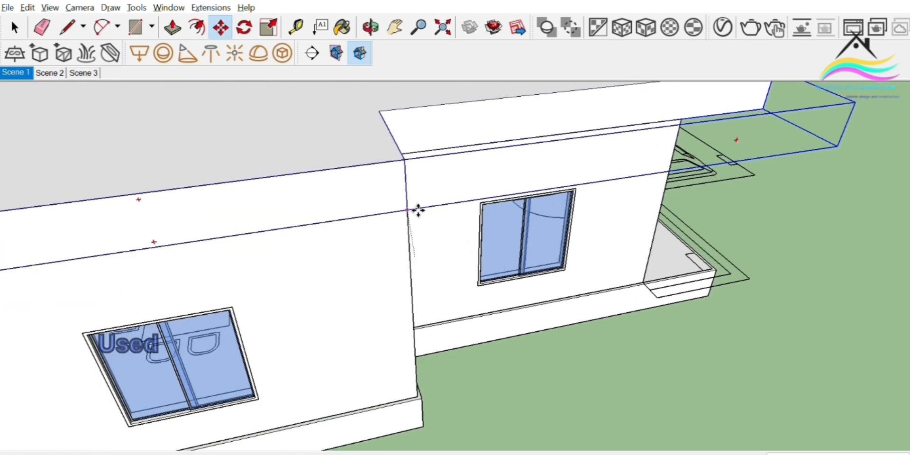
{"action": "scroll", "coordinate": [686, 261], "scroll_direction": "down", "scroll_amount": 4}
Open the roof slab group and use Push/Pull to set the two faces at the stair corner flush with the walls
{"action": "middle_click_drag", "start_coordinate": [478, 263], "coordinate": [525, 260]}
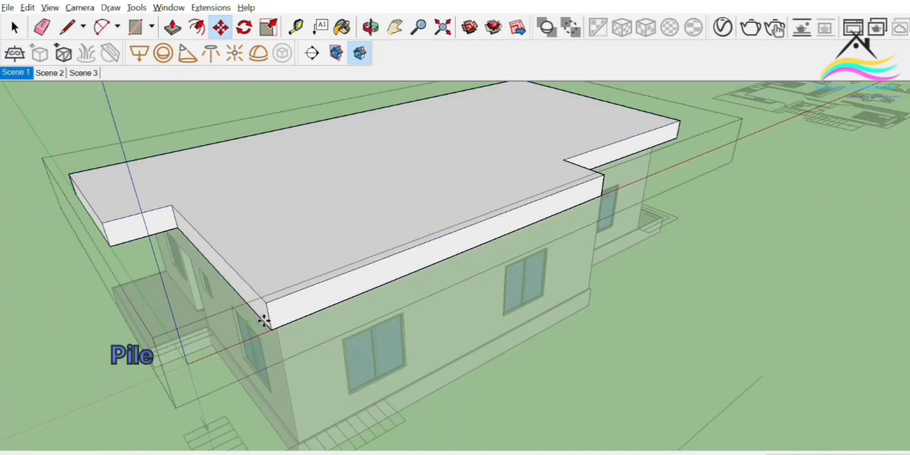
{"action": "middle_click_drag", "start_coordinate": [264, 318], "coordinate": [340, 252]}
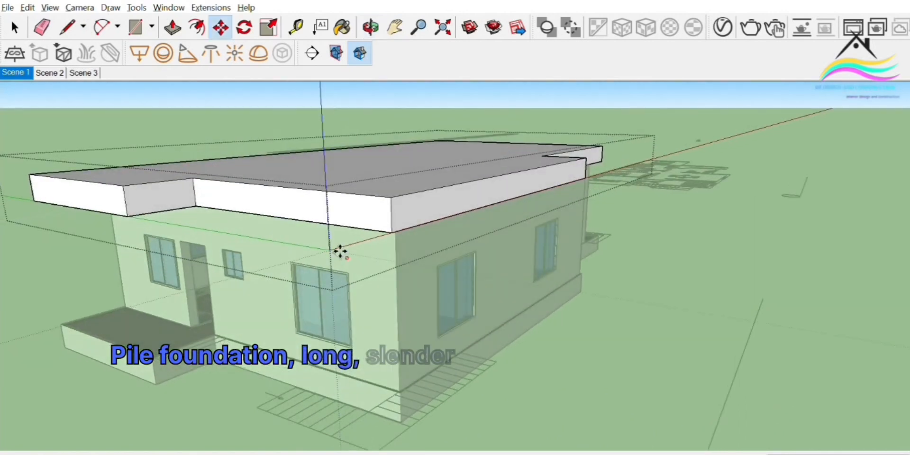
{"action": "key", "text": "p"}
{"action": "scroll", "coordinate": [390, 193], "scroll_direction": "up", "scroll_amount": 3}
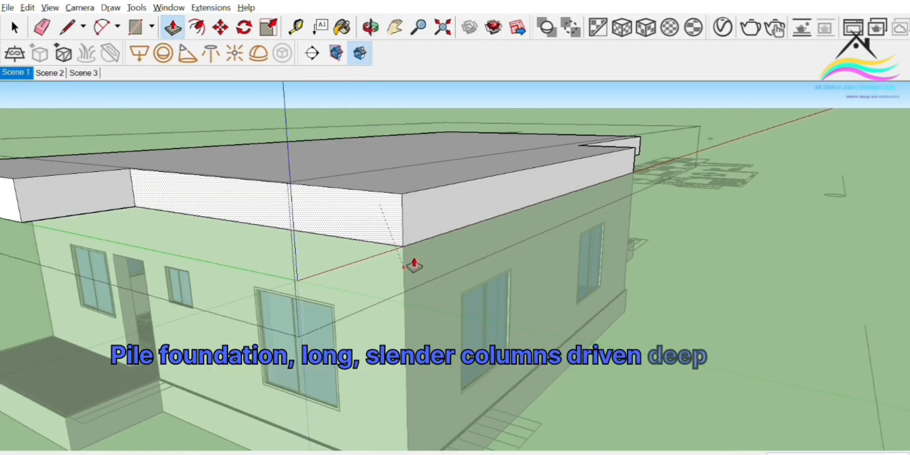
{"action": "left_click_drag", "start_coordinate": [456, 212], "coordinate": [416, 261]}
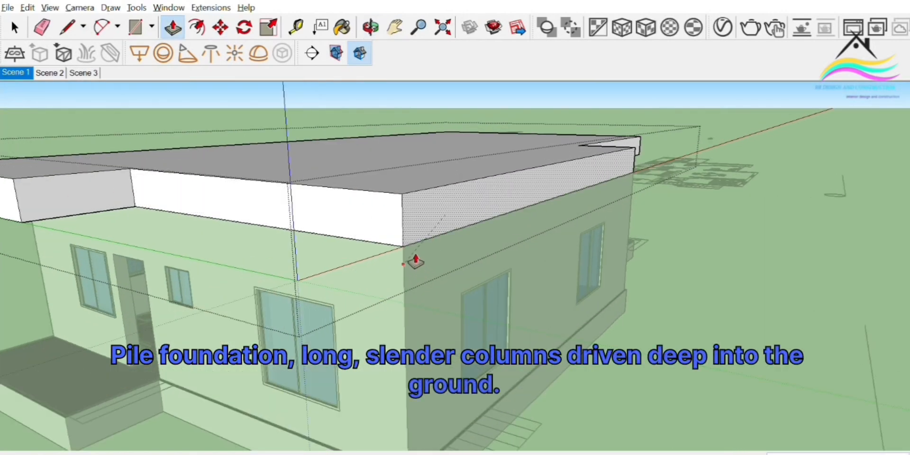
Push the rear, car-side and recessed front faces of the roof slab flush with the walls below
{"action": "middle_click_drag", "start_coordinate": [234, 230], "coordinate": [417, 254]}
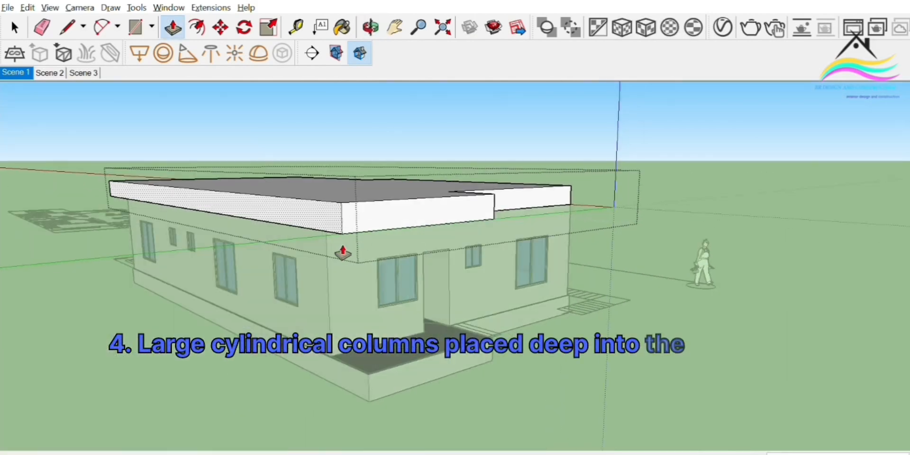
{"action": "middle_click_drag", "start_coordinate": [333, 261], "coordinate": [288, 250]}
{"action": "left_click", "coordinate": [287, 251]}
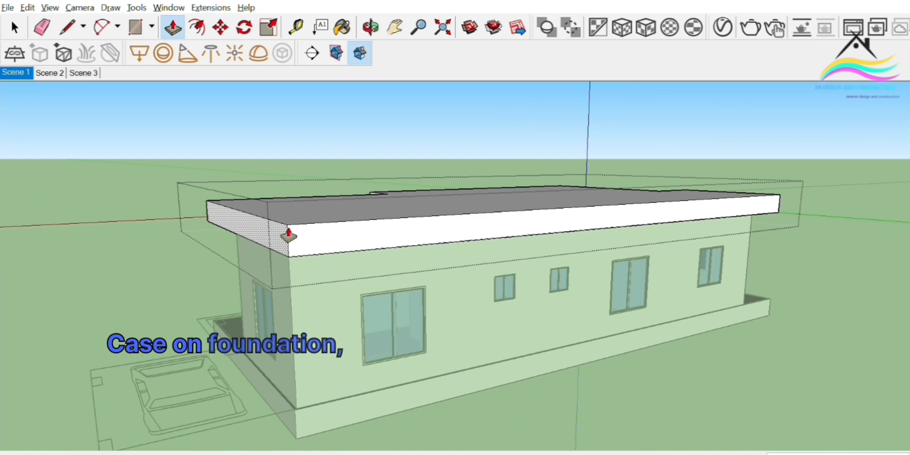
{"action": "left_click", "coordinate": [302, 293]}
{"action": "middle_click_drag", "start_coordinate": [256, 284], "coordinate": [540, 235]}
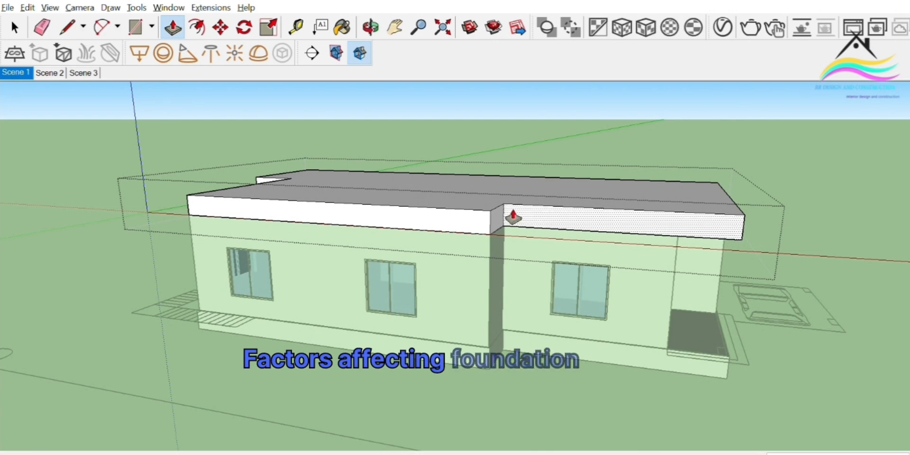
{"action": "left_click_drag", "start_coordinate": [512, 236], "coordinate": [513, 214]}
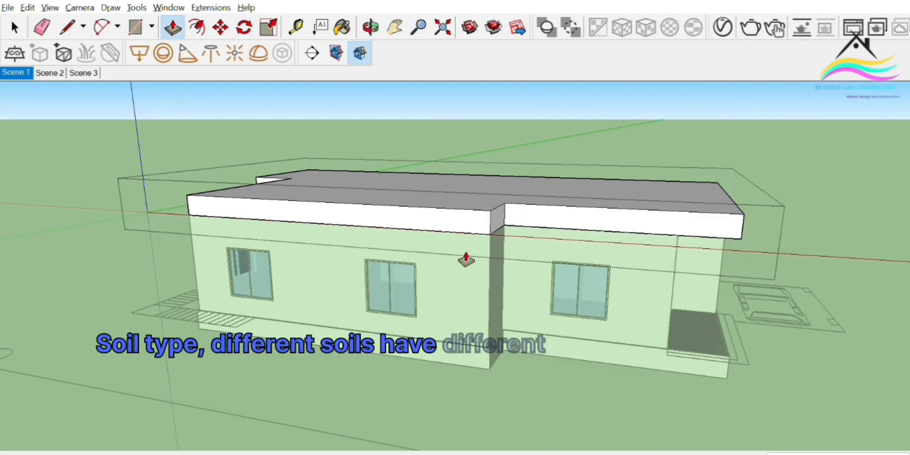
Pull the roof slab's long front face on the stair side outward to form an overhang
{"action": "middle_click_drag", "start_coordinate": [465, 259], "coordinate": [216, 194]}
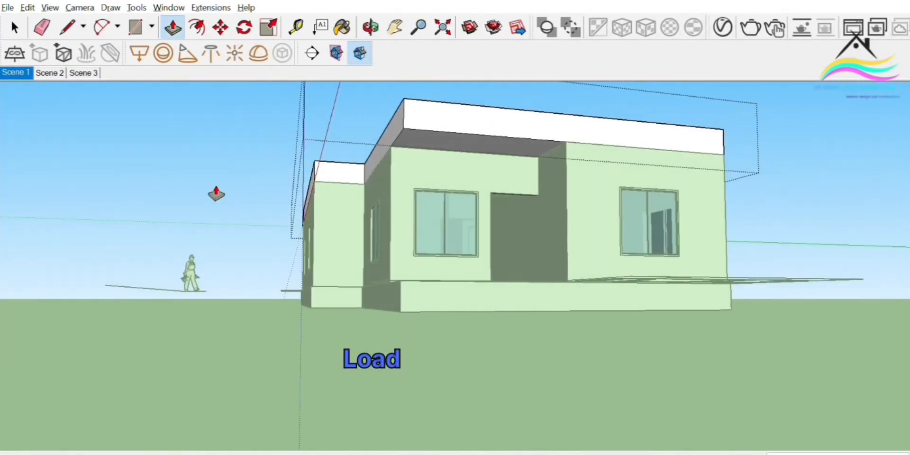
{"action": "scroll", "coordinate": [348, 231], "scroll_direction": "down", "scroll_amount": 3}
{"action": "middle_click_drag", "start_coordinate": [370, 249], "coordinate": [477, 337]}
{"action": "scroll", "coordinate": [358, 249], "scroll_direction": "up", "scroll_amount": 3}
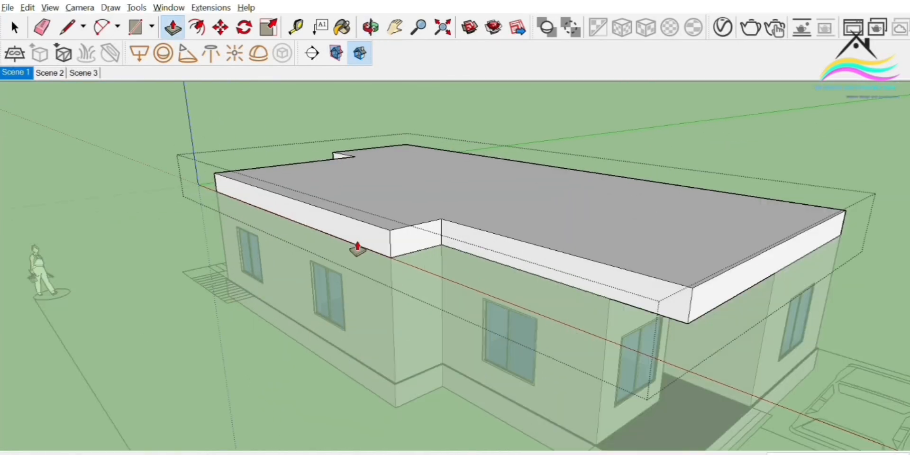
{"action": "left_click", "coordinate": [357, 248]}
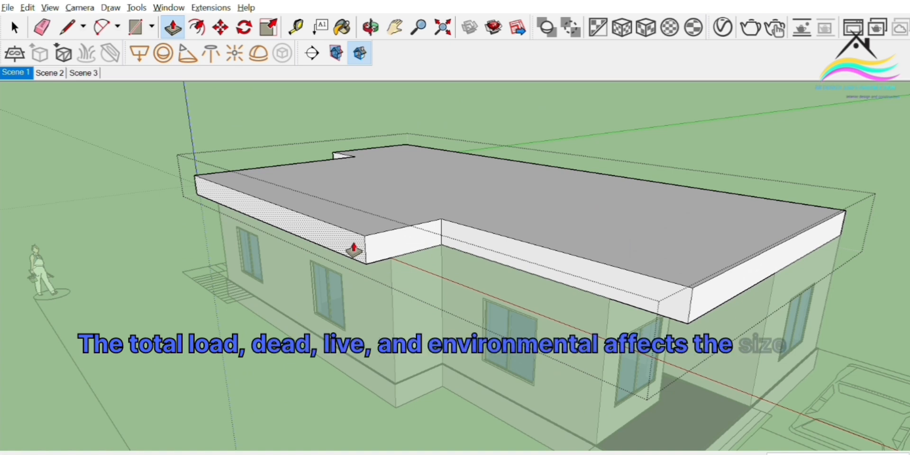
{"action": "left_click", "coordinate": [352, 248]}
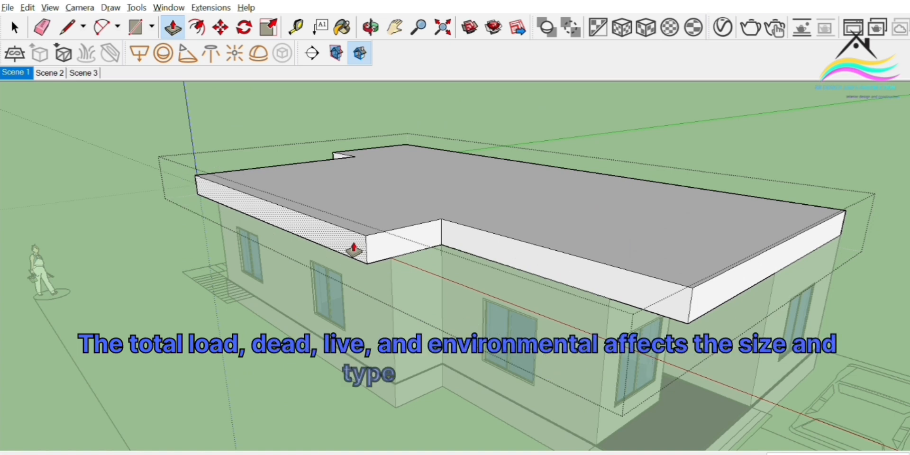
Extend the overhang along the front by pulling out the slab's step face, recessed front face and car-side end face
{"action": "left_click", "coordinate": [416, 242]}
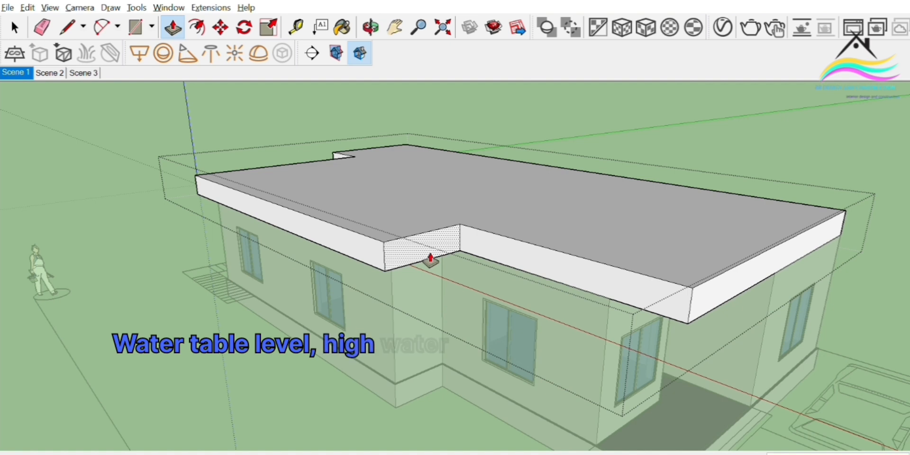
{"action": "left_click", "coordinate": [431, 260]}
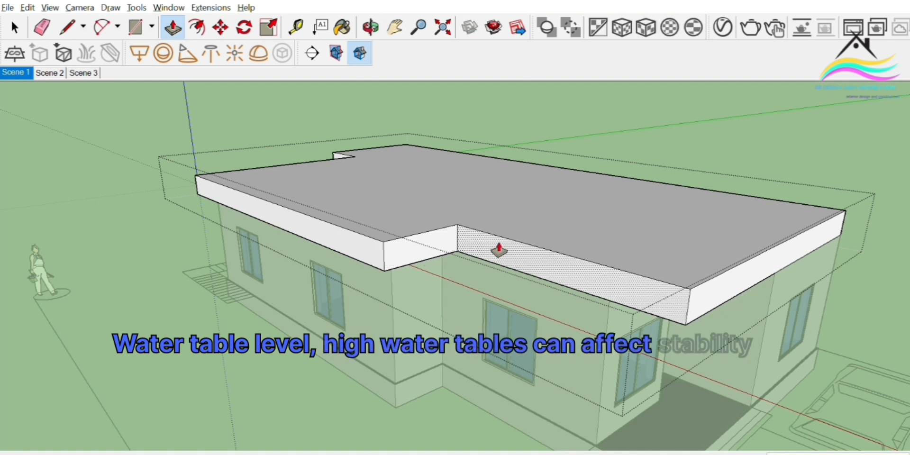
{"action": "double_click", "coordinate": [499, 249]}
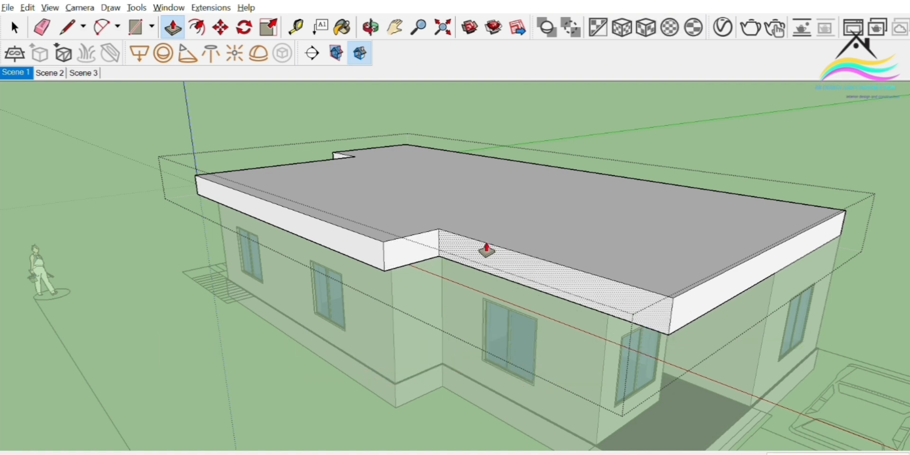
{"action": "left_click", "coordinate": [728, 296]}
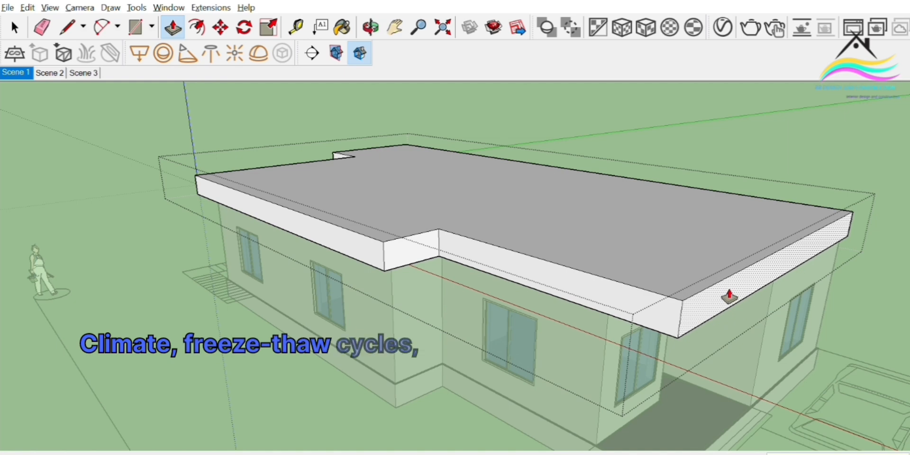
{"action": "key", "text": "Return"}
Pull the long rear face of the roof slab outward to form the overhang there
{"action": "scroll", "coordinate": [593, 293], "scroll_direction": "down", "scroll_amount": 2}
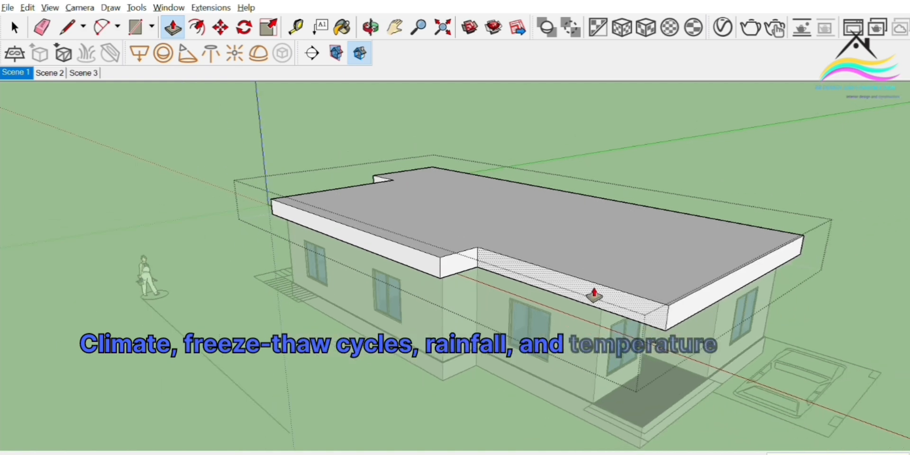
{"action": "middle_click_drag", "start_coordinate": [663, 265], "coordinate": [254, 260]}
{"action": "left_click", "coordinate": [275, 284]}
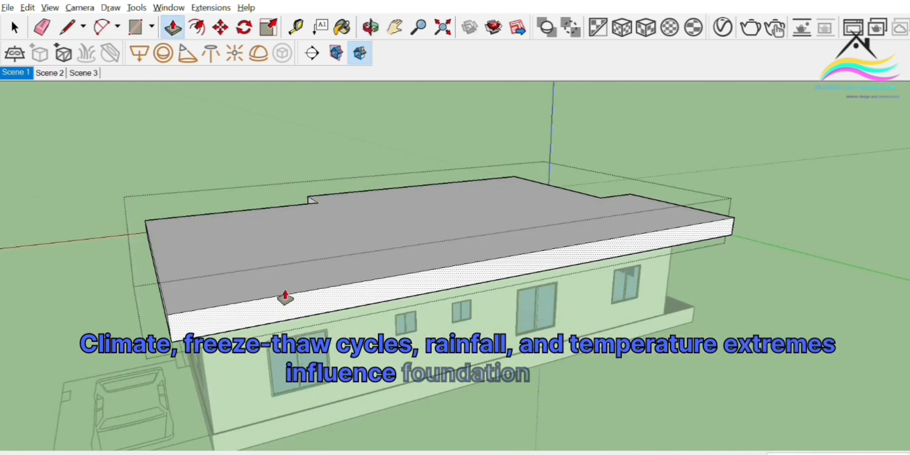
{"action": "left_click", "coordinate": [285, 297]}
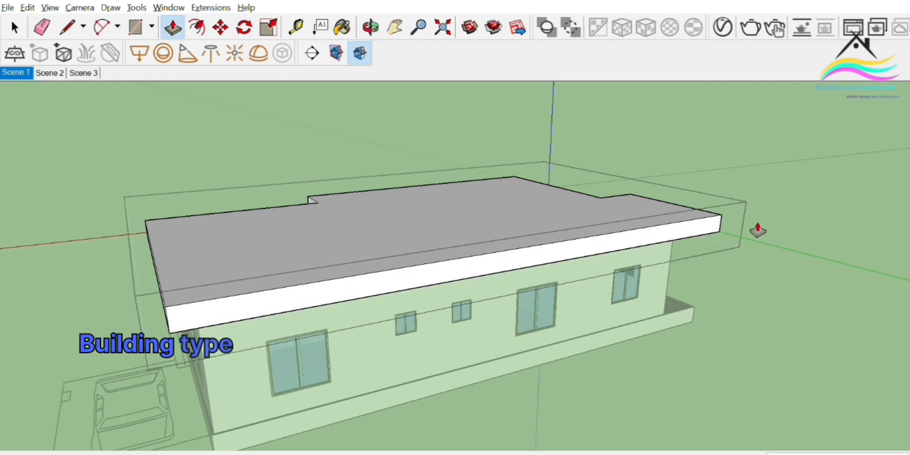
Pull the doorway-side end faces of the roof slab outward as an overhang, undoing the surplus pull beside the notch
{"action": "middle_click_drag", "start_coordinate": [756, 230], "coordinate": [571, 254]}
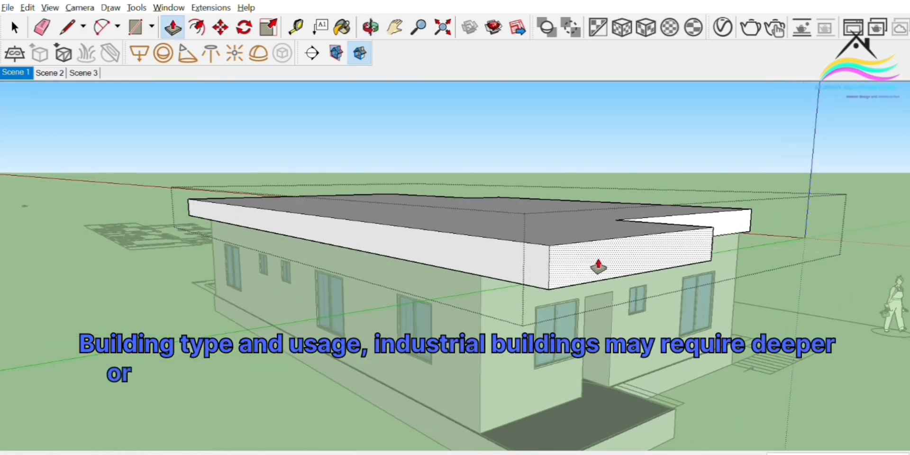
{"action": "key", "text": "Return"}
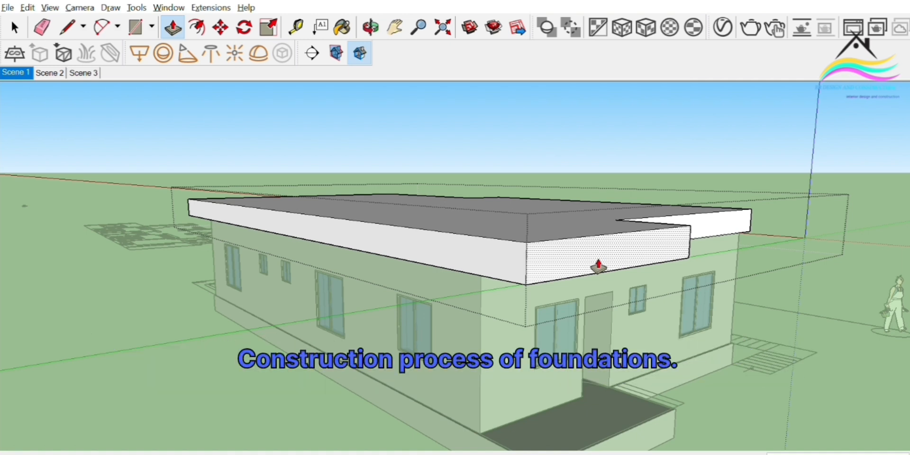
{"action": "double_click", "coordinate": [597, 266]}
{"action": "middle_click_drag", "start_coordinate": [602, 267], "coordinate": [204, 279]}
{"action": "double_click", "coordinate": [318, 246]}
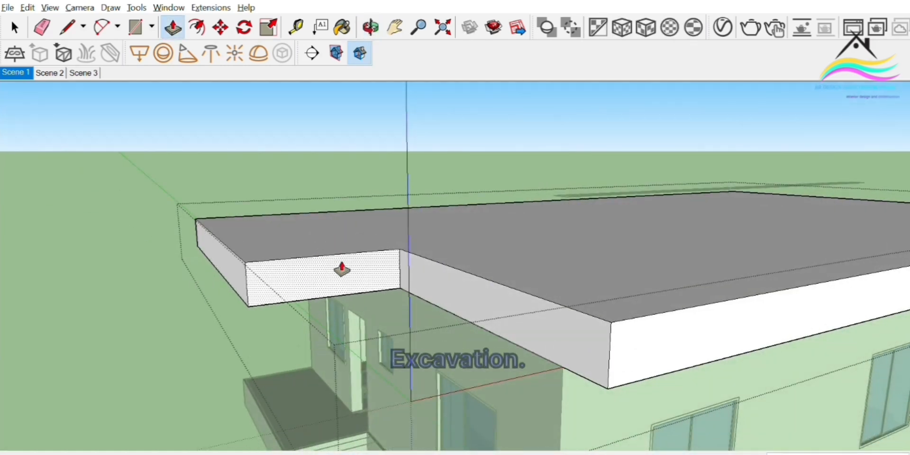
{"action": "key", "text": "ctrl+z"}
{"action": "double_click", "coordinate": [450, 302]}
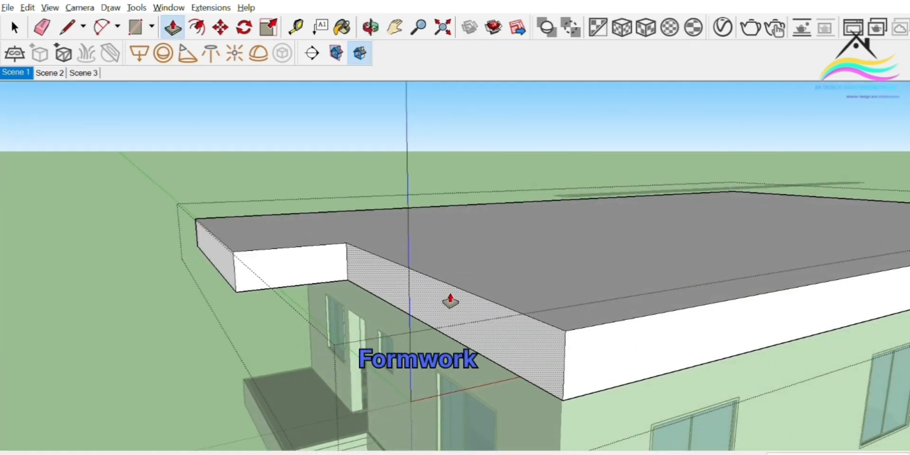
Thin the roof slab with Push/Pull on its horizontal faces and close the group
{"action": "middle_click_drag", "start_coordinate": [450, 302], "coordinate": [506, 254]}
{"action": "scroll", "coordinate": [477, 246], "scroll_direction": "up", "scroll_amount": 2}
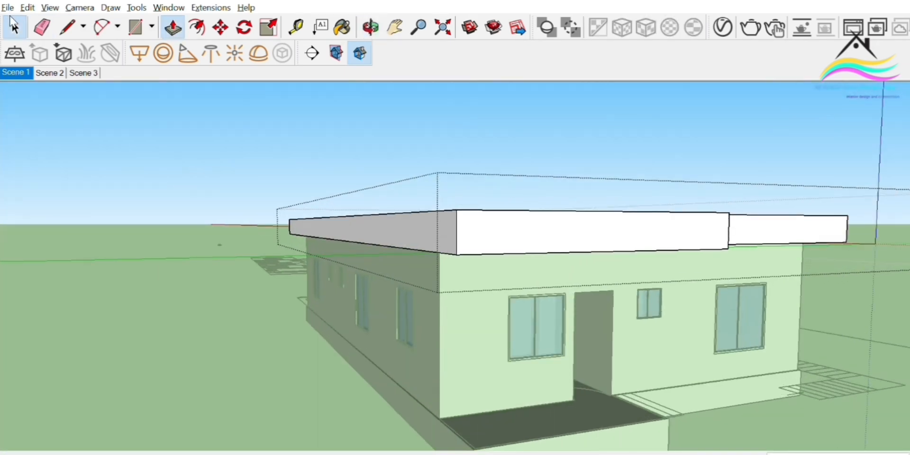
{"action": "middle_click_drag", "start_coordinate": [554, 318], "coordinate": [568, 206]}
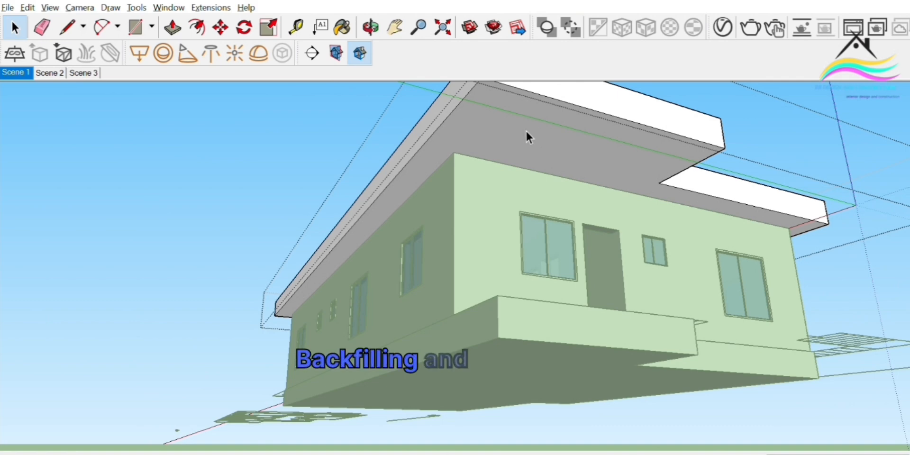
{"action": "left_click_drag", "start_coordinate": [534, 136], "coordinate": [532, 124]}
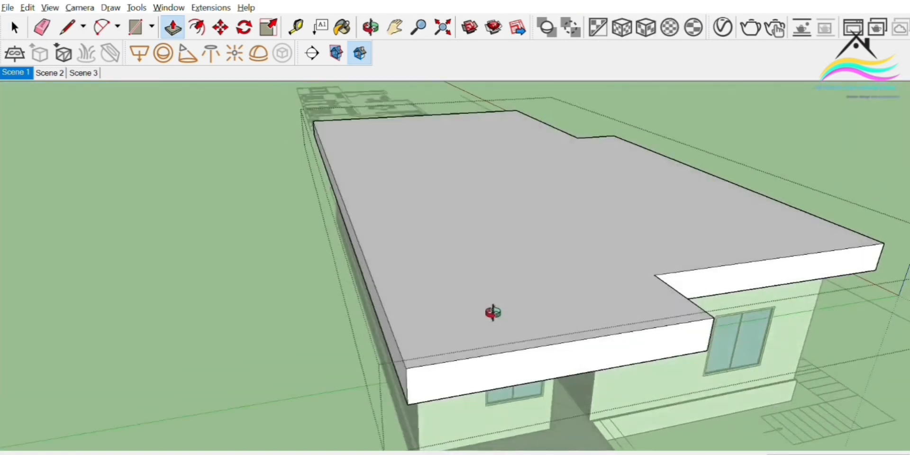
{"action": "middle_click_drag", "start_coordinate": [491, 311], "coordinate": [482, 301]}
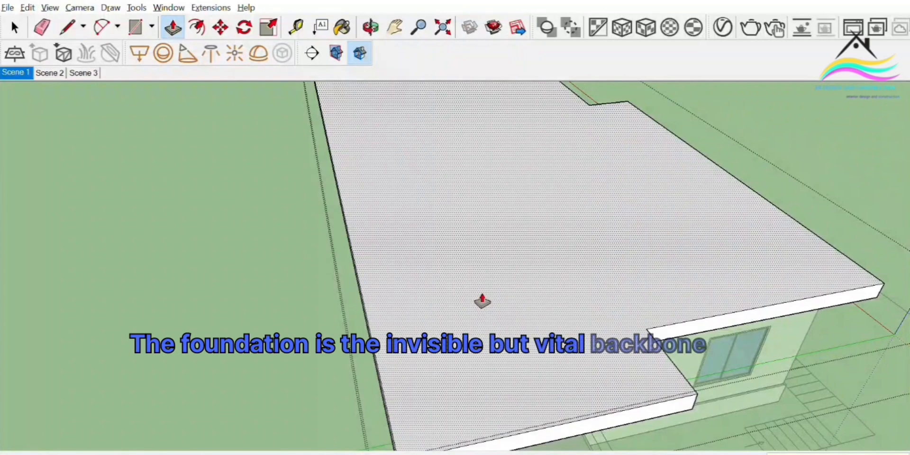
{"action": "scroll", "coordinate": [482, 300], "scroll_direction": "down", "scroll_amount": 5}
{"action": "middle_click_drag", "start_coordinate": [444, 331], "coordinate": [872, 167]}
{"action": "middle_click_drag", "start_coordinate": [307, 227], "coordinate": [657, 289]}
{"action": "left_click", "coordinate": [18, 21]}
{"action": "middle_click_drag", "start_coordinate": [213, 247], "coordinate": [204, 313]}
{"action": "left_click", "coordinate": [758, 181]}
Start the Circle tool at the outer corner of the porch floor near the car
{"action": "middle_click_drag", "start_coordinate": [510, 247], "coordinate": [387, 260]}
{"action": "scroll", "coordinate": [400, 282], "scroll_direction": "down", "scroll_amount": 4}
{"action": "middle_click_drag", "start_coordinate": [406, 290], "coordinate": [435, 355]}
{"action": "scroll", "coordinate": [374, 294], "scroll_direction": "up", "scroll_amount": 3}
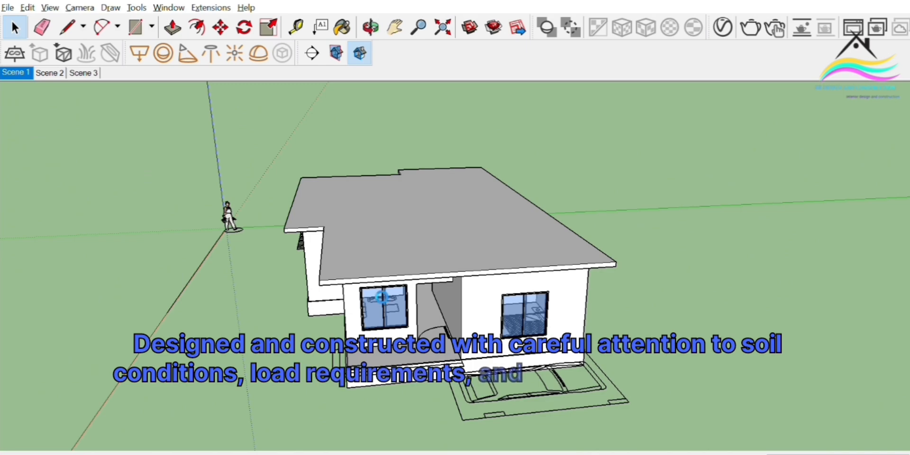
{"action": "middle_click_drag", "start_coordinate": [429, 332], "coordinate": [622, 374]}
{"action": "scroll", "coordinate": [621, 374], "scroll_direction": "up", "scroll_amount": 3}
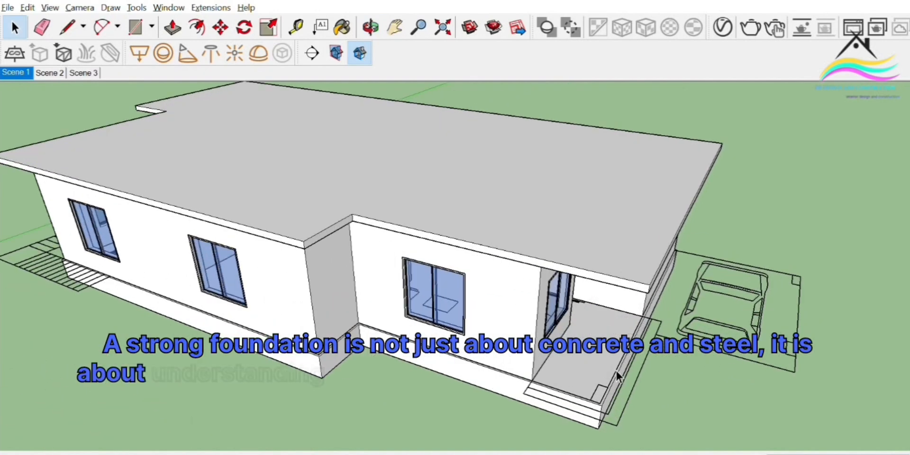
{"action": "scroll", "coordinate": [427, 280], "scroll_direction": "down", "scroll_amount": 6}
{"action": "middle_click_drag", "start_coordinate": [426, 280], "coordinate": [441, 345]}
{"action": "scroll", "coordinate": [491, 323], "scroll_direction": "up", "scroll_amount": 8}
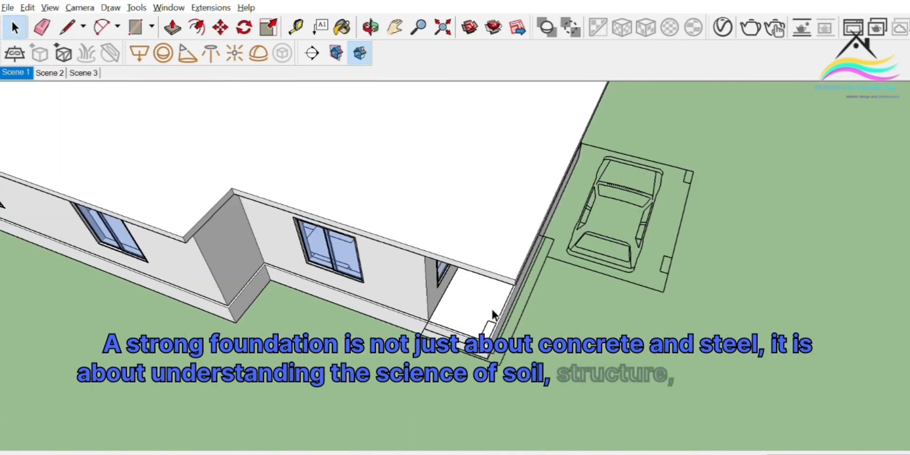
{"action": "key", "text": "e"}
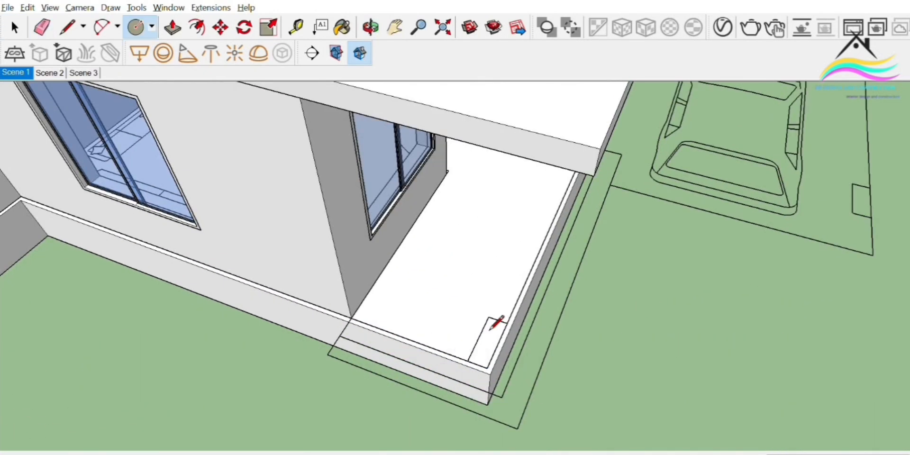